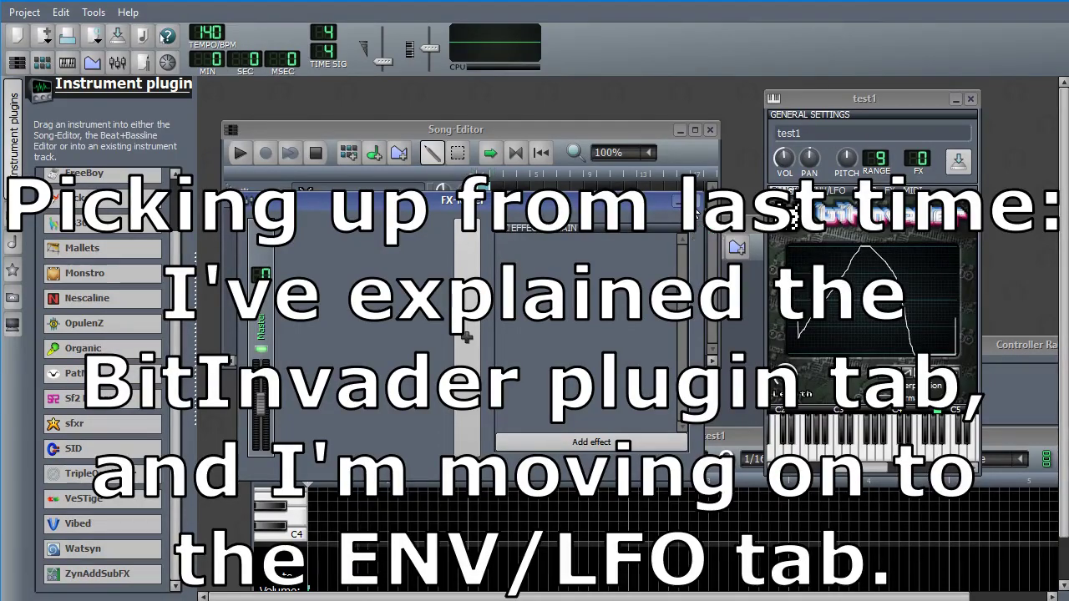
Close the FX mixer, load BitInvader's triangle wave and redraw its second half flat at the lowest level
left_click(690, 204)
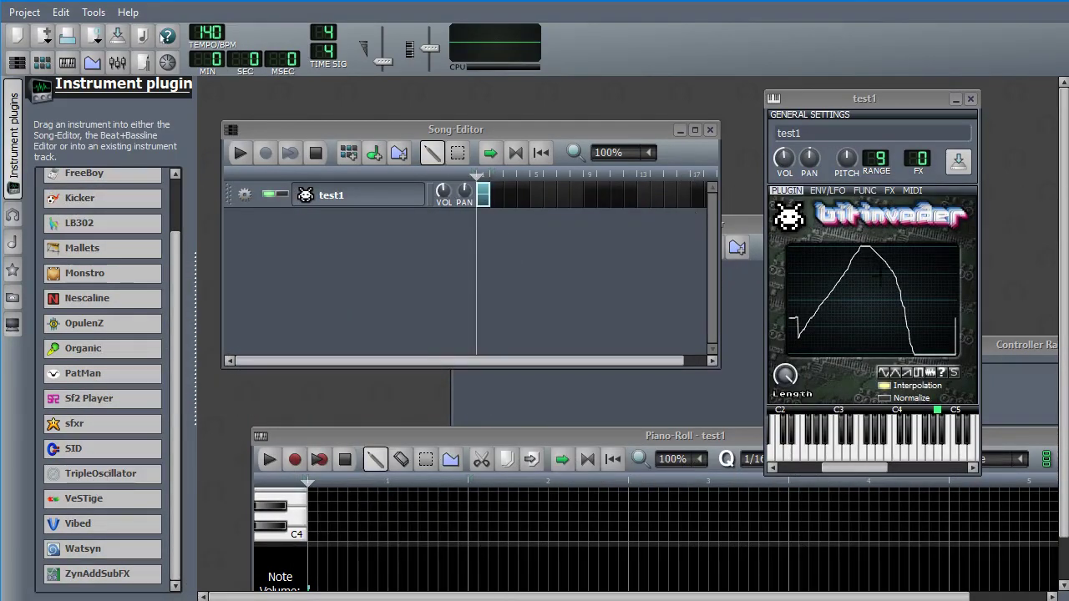
left_click(895, 372)
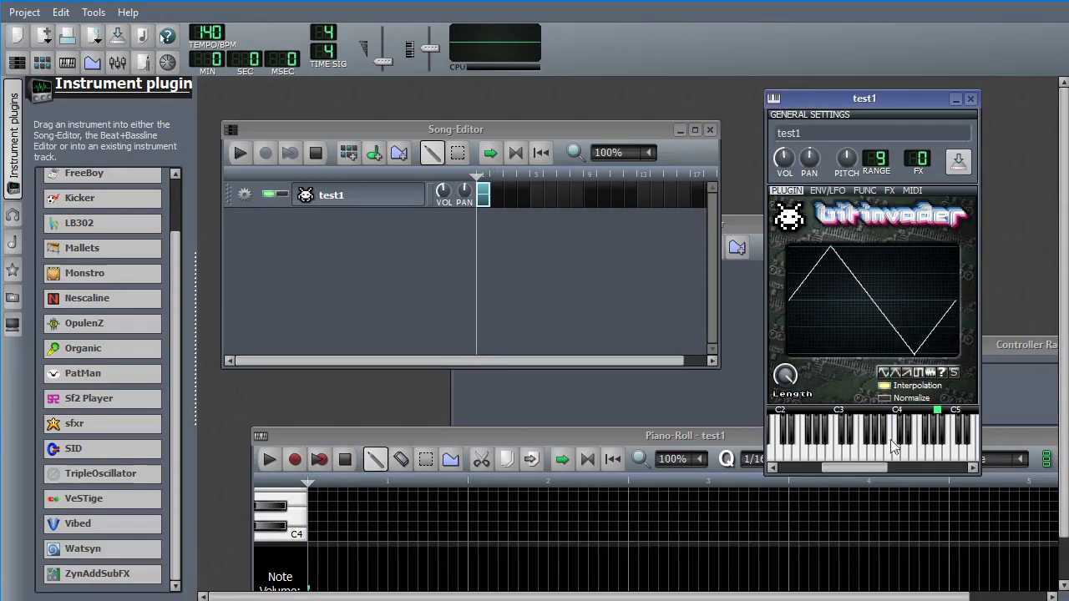
mouse_move(871, 299)
left_mouse_down()
mouse_move(875, 356)
mouse_move(955, 358)
mouse_move(944, 367)
left_mouse_up()
Audition the redrawn waveform on the instrument's keyboard, first in the current octaves and again in the C5–C8 range
left_click(890, 457)
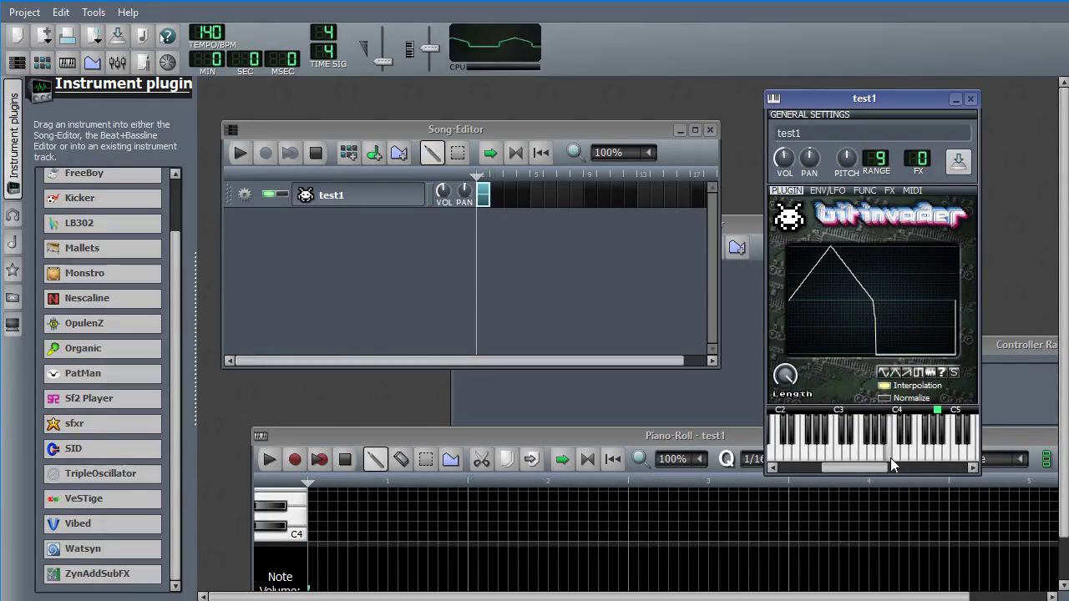
left_click(916, 470)
left_click(893, 449)
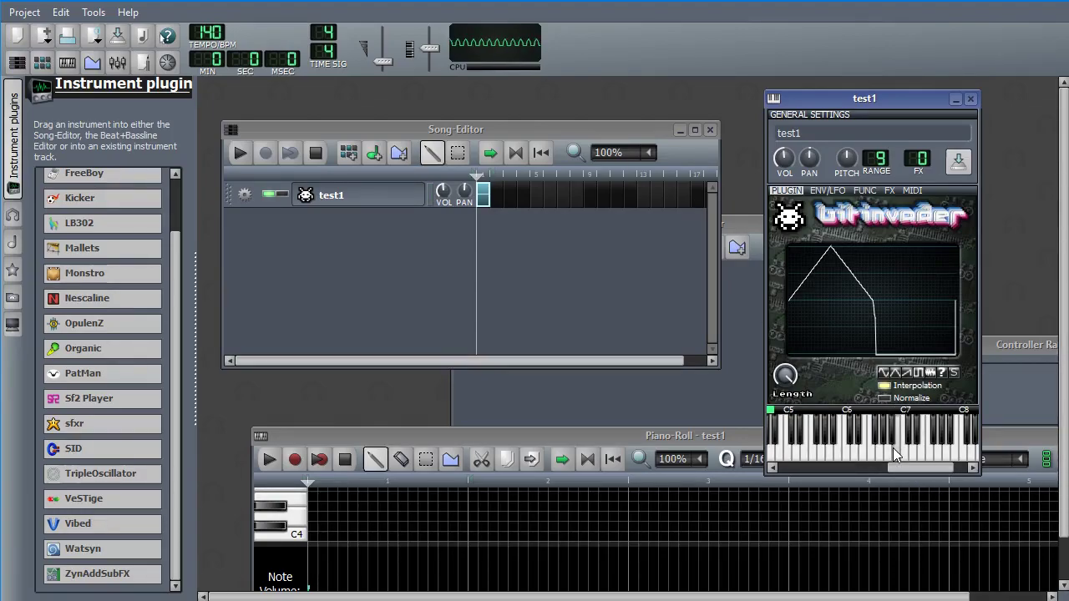
Show the test1 instrument's envelope and LFO settings and view the cutoff and resonance targets
left_click(826, 191)
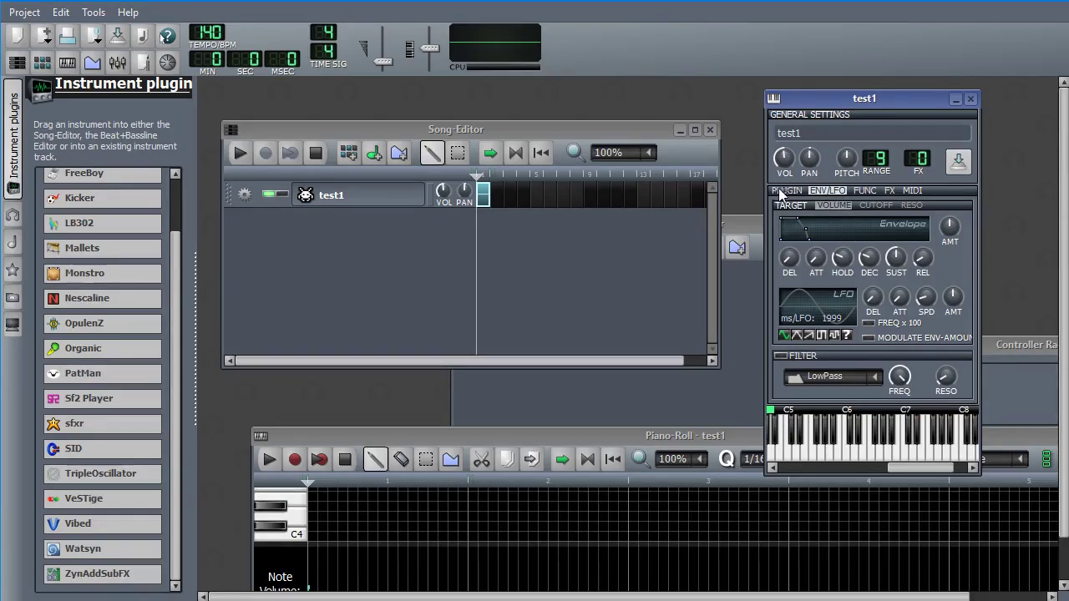
left_click(778, 191)
left_click(816, 191)
left_click(880, 208)
left_click(918, 204)
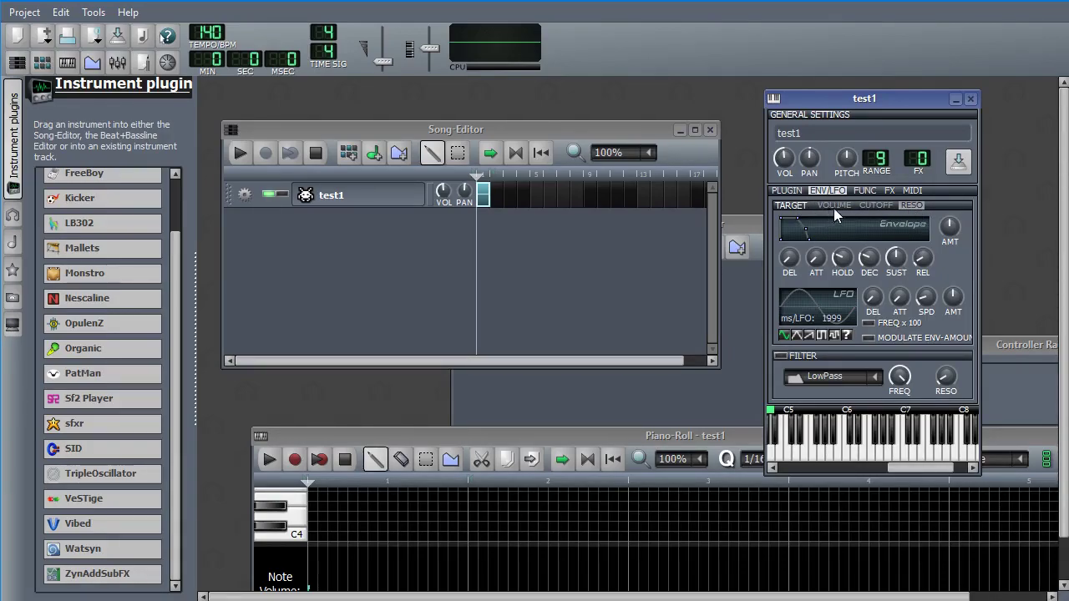
Lengthen the hold on the volume target and compare its envelope with those of the cutoff and resonance targets
left_click(833, 208)
left_click_drag(842, 257, 892, 280)
left_click(868, 205)
left_click(911, 206)
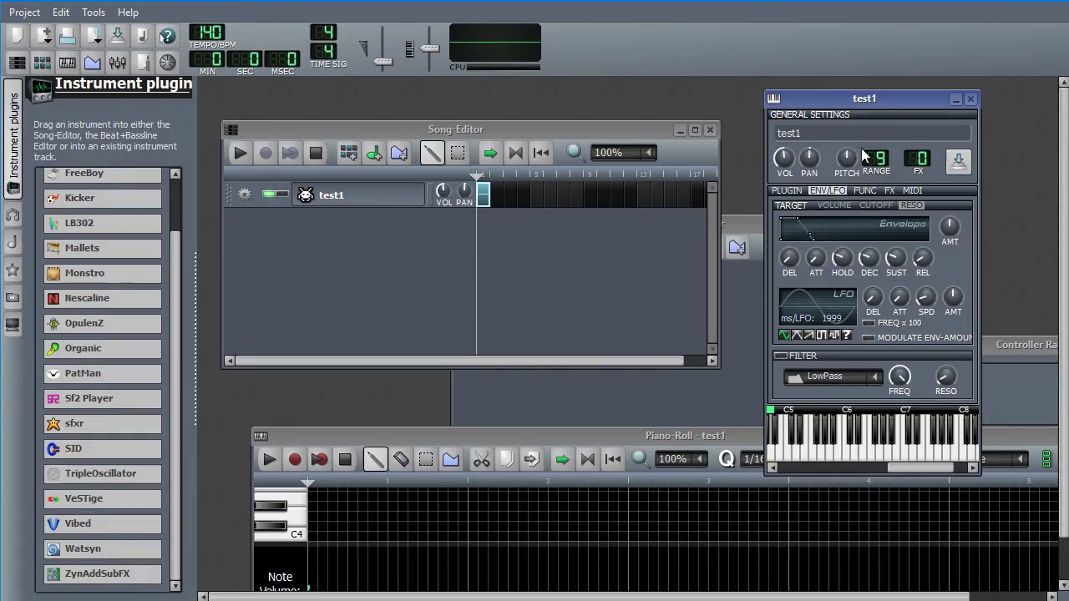
left_click(880, 207)
left_click(832, 204)
left_click(902, 206)
left_click(828, 204)
left_click(889, 205)
left_click(909, 204)
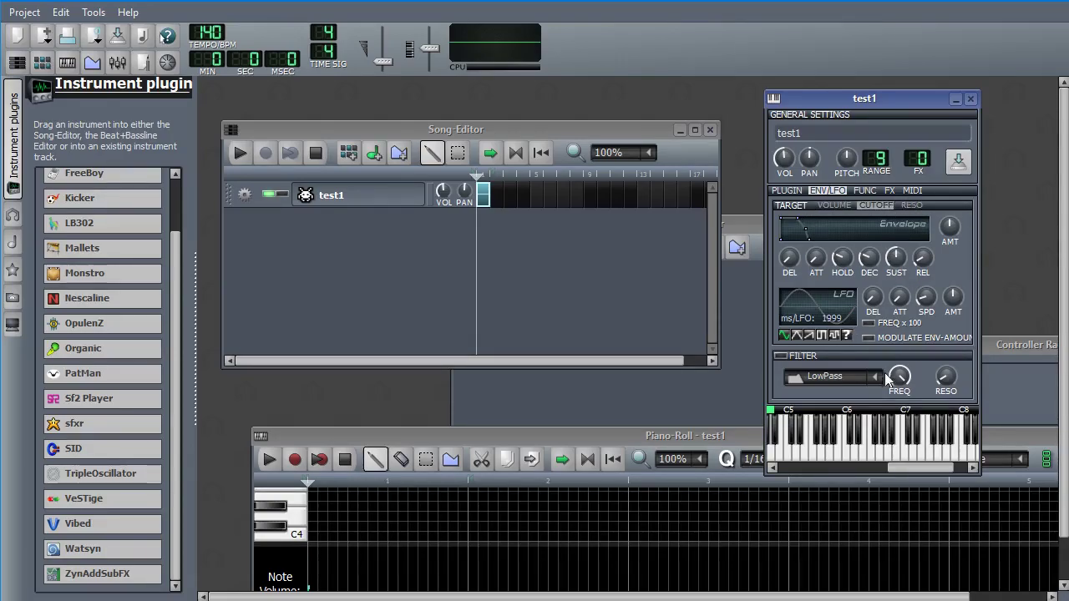
left_click(842, 206)
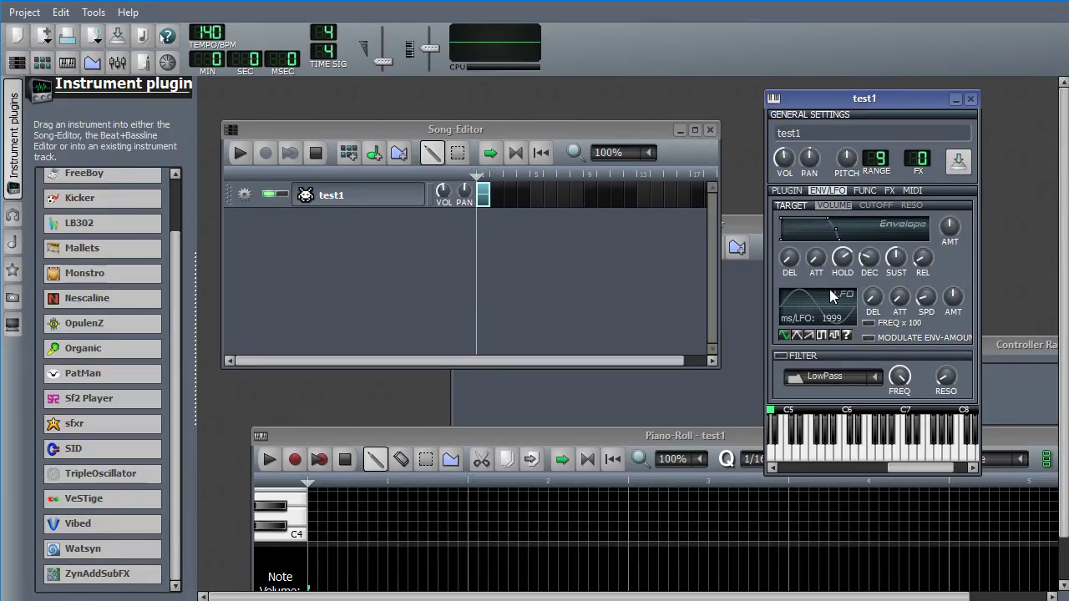
Shape the volume envelope with a longer delay, attack and decay and a lower sustain
mouse_move(951, 226)
left_mouse_down()
mouse_move(950, 208)
mouse_move(951, 231)
left_mouse_up()
left_click(852, 232)
left_click(851, 231)
left_click_drag(816, 257, 875, 225)
left_click_drag(901, 262, 921, 251)
left_click_drag(778, 264, 782, 247)
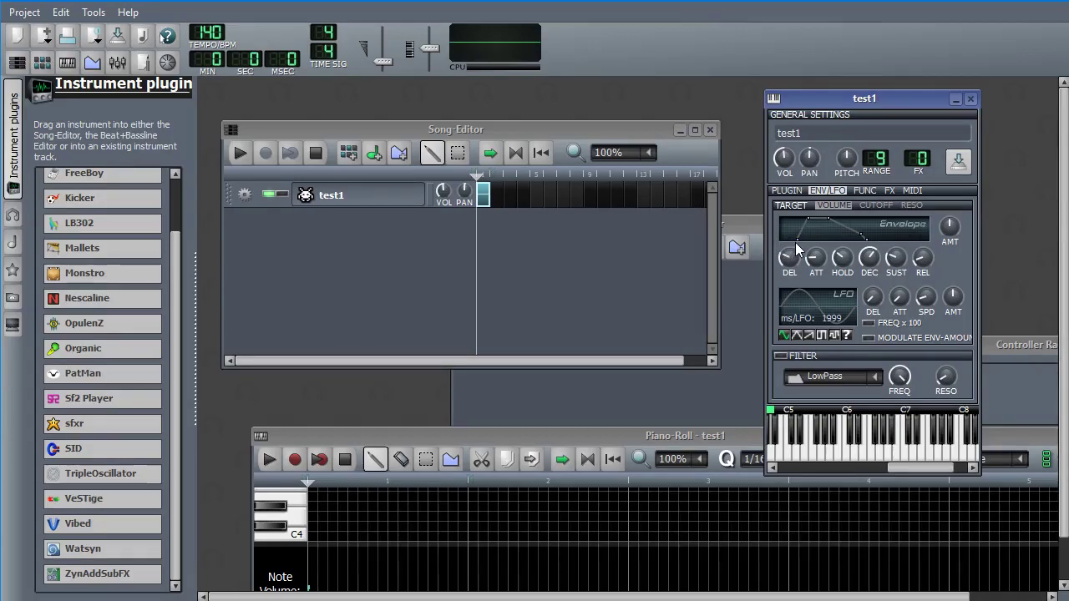
Shorten the volume envelope's delay and attack, raise its amount to full, and audition a note
left_click_drag(794, 259, 815, 257)
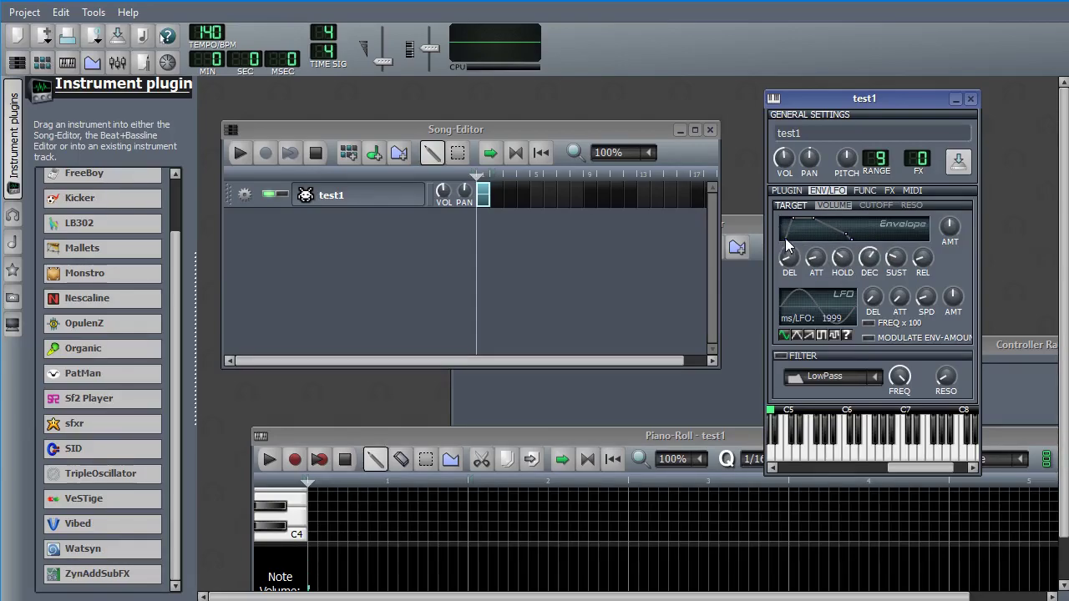
left_click_drag(842, 257, 898, 269)
left_click_drag(895, 257, 922, 263)
left_click(876, 233)
left_click(846, 455)
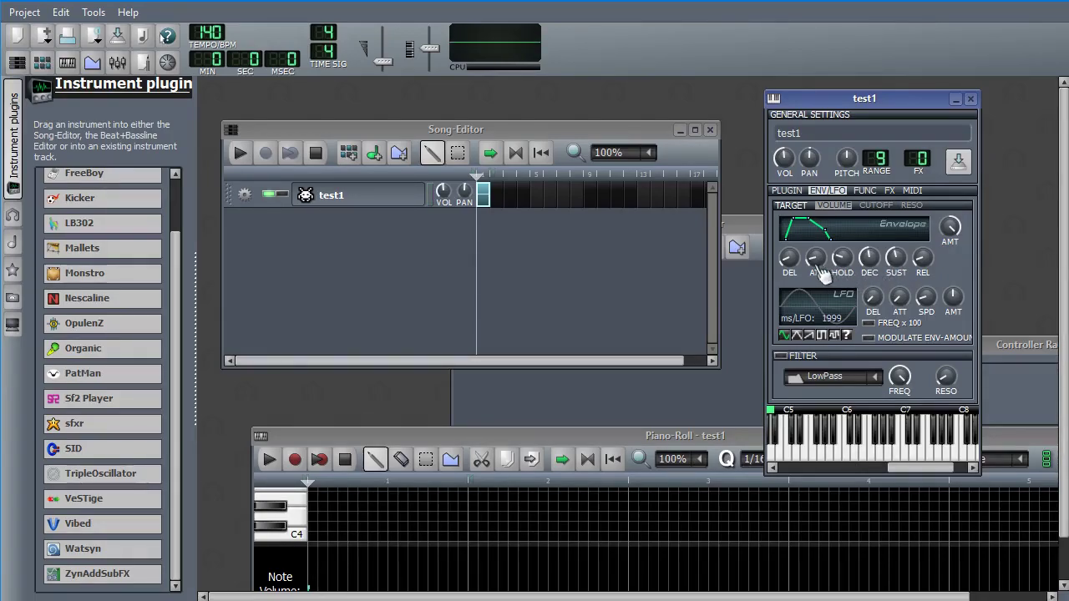
Remove the volume envelope's delay and audition a long attack followed by a short attack of 0.17
left_click_drag(796, 260, 796, 284)
left_click(855, 448)
left_click_drag(816, 259, 816, 238)
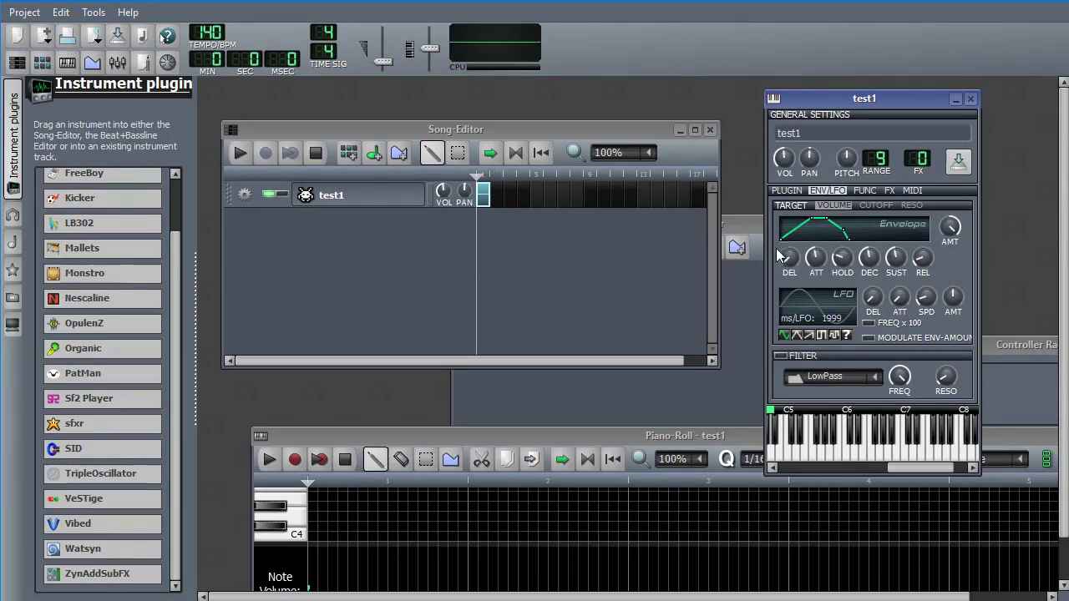
left_click(848, 457)
left_click_drag(816, 250, 816, 262)
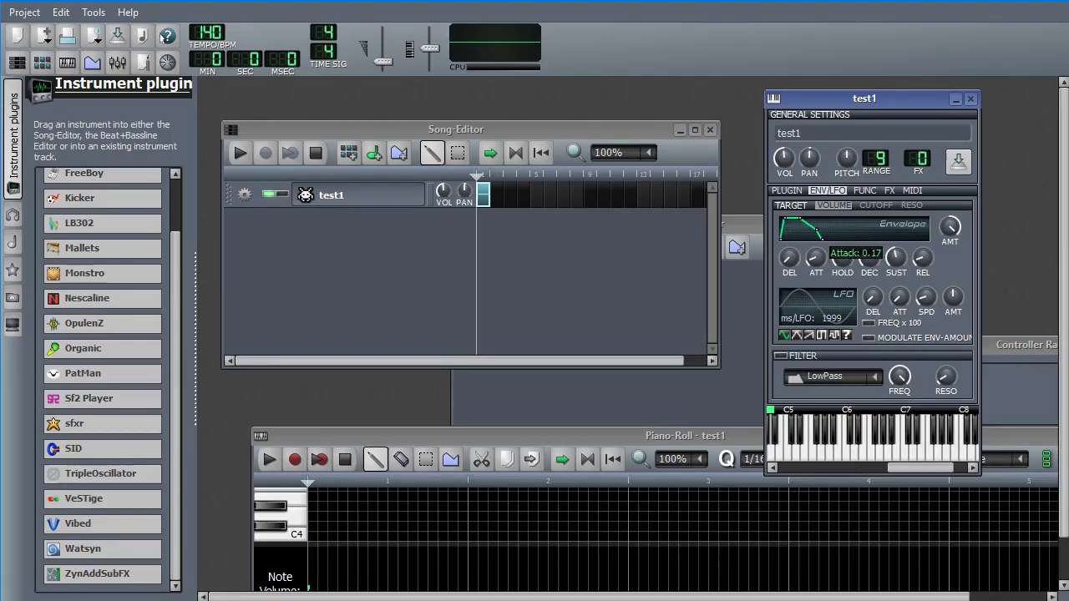
left_click(848, 454)
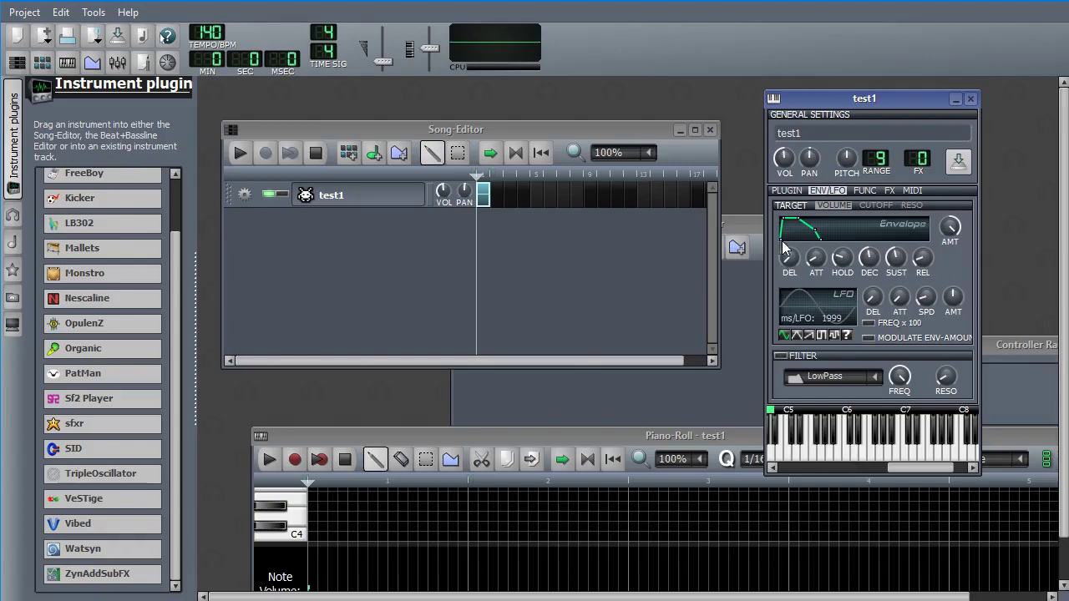
Reduce the volume envelope's hold to the minimum, lengthen it again, and audition a note
left_click_drag(841, 258, 841, 276)
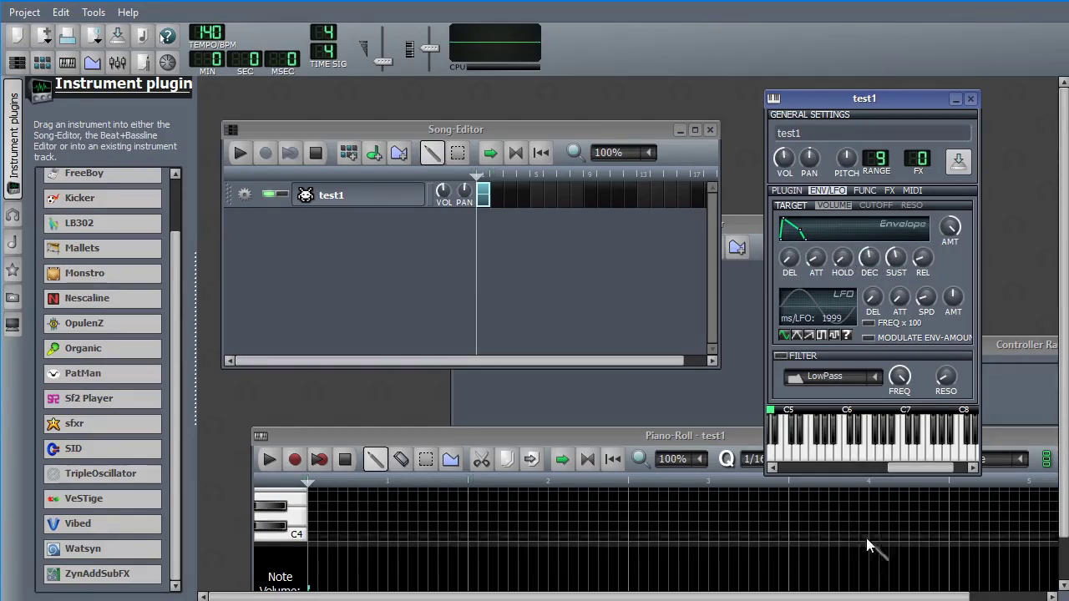
left_click_drag(842, 258, 842, 246)
left_click(846, 452)
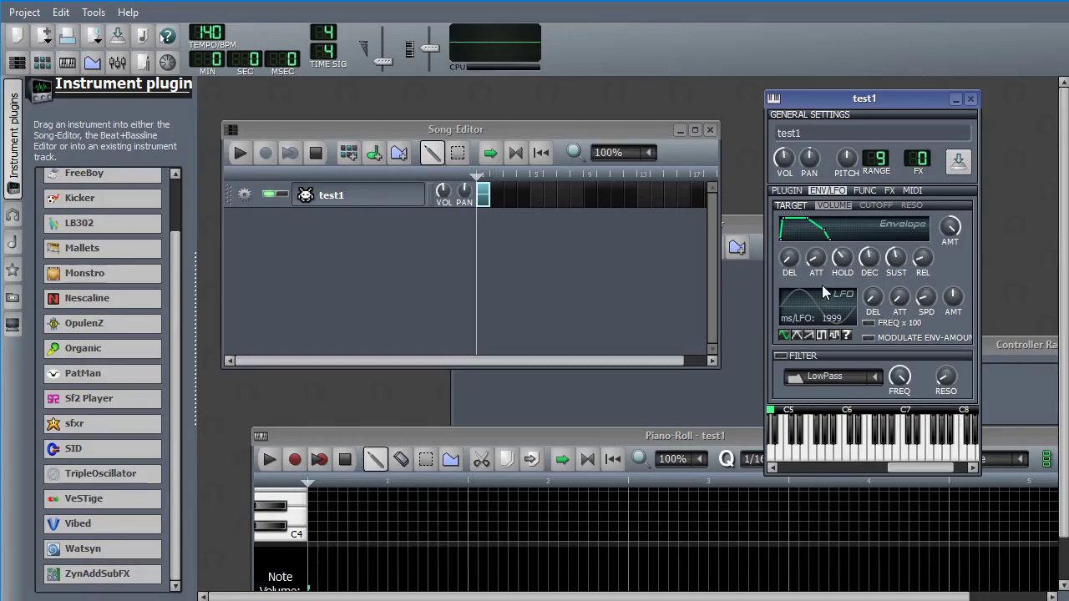
Remove the volume envelope's attack and hold, and audition the longest decay followed by a shorter one
left_click(868, 257)
mouse_move(868, 257)
left_mouse_down()
mouse_move(869, 241)
mouse_move(839, 284)
mouse_move(810, 280)
mouse_move(871, 249)
left_mouse_up()
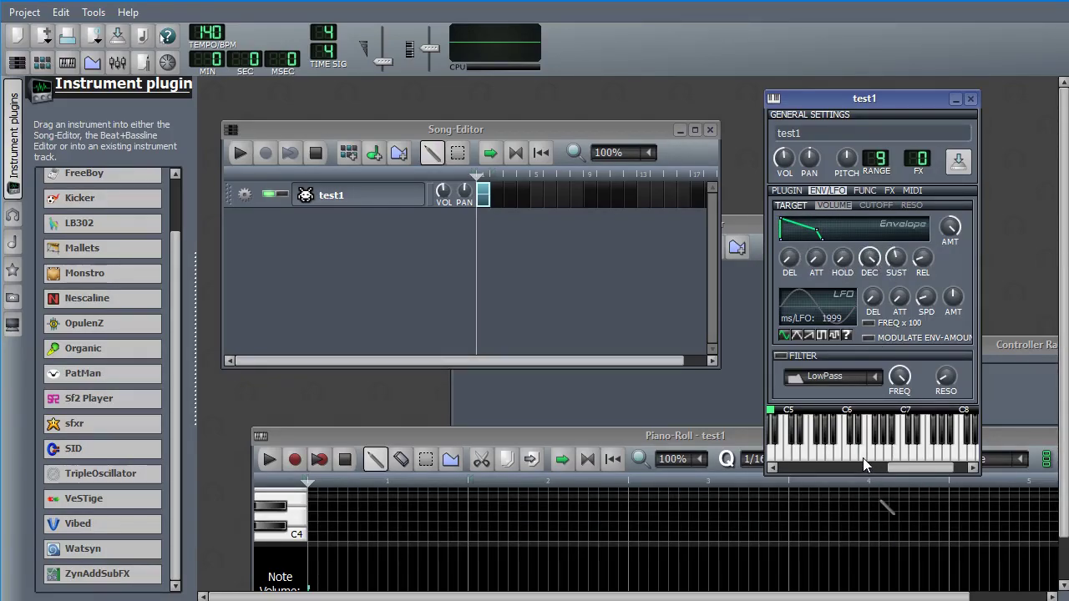
left_click(863, 458)
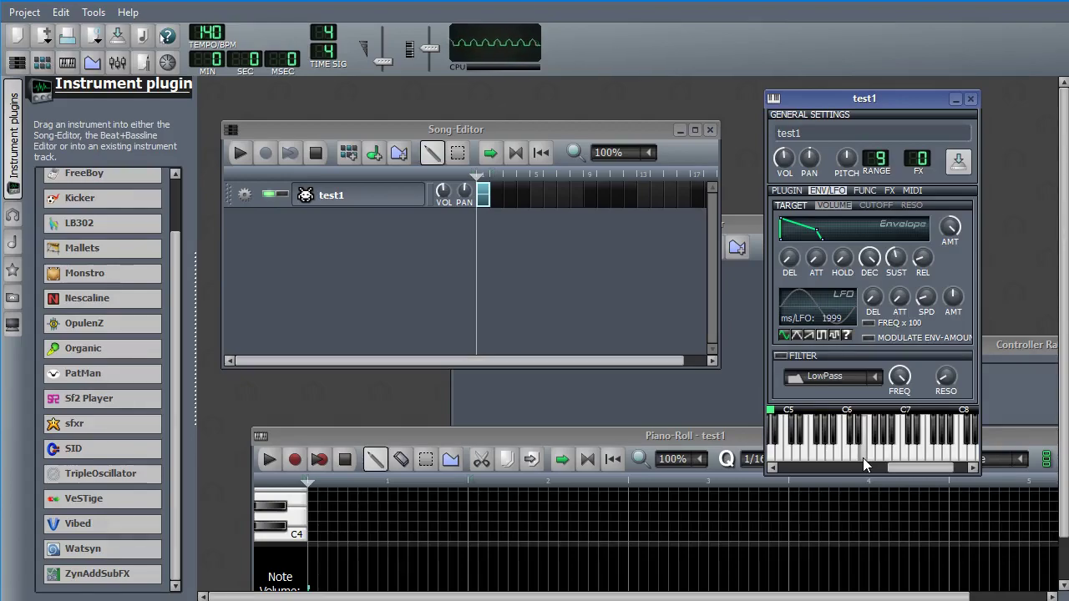
left_click_drag(877, 265, 877, 422)
left_click(867, 457)
Give the volume envelope a high sustain and a moderate decay, and audition notes with it
left_click_drag(899, 257, 898, 222)
left_click_drag(877, 257, 877, 222)
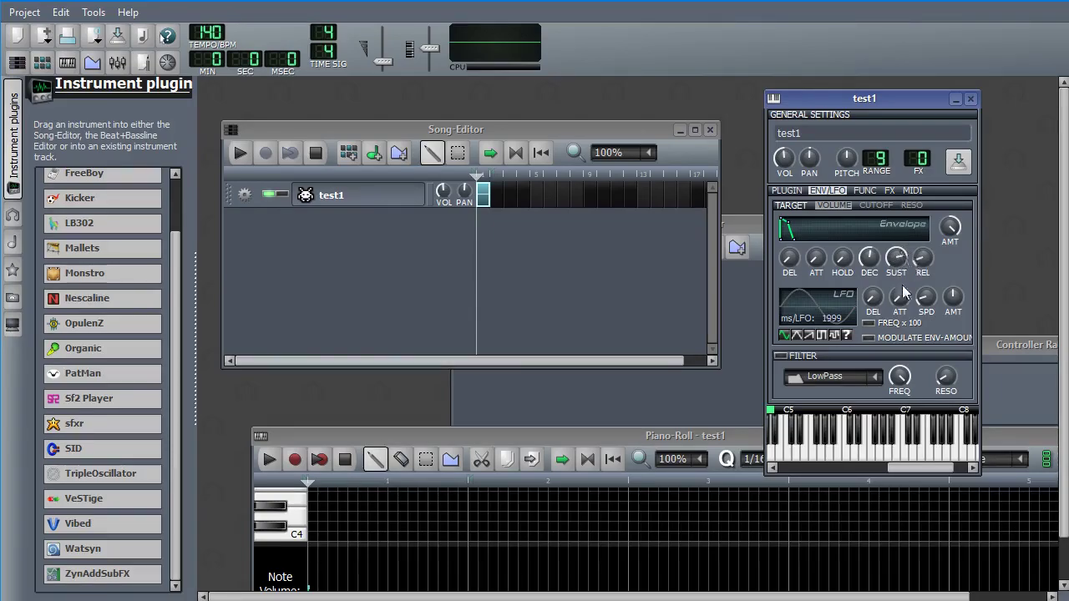
left_click(886, 453)
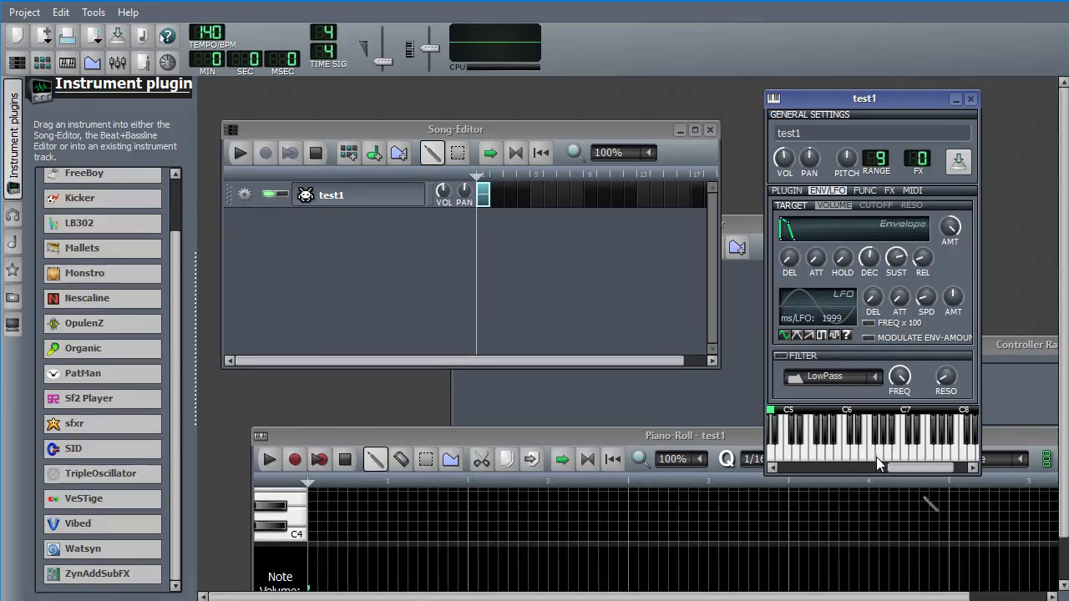
left_click(877, 456)
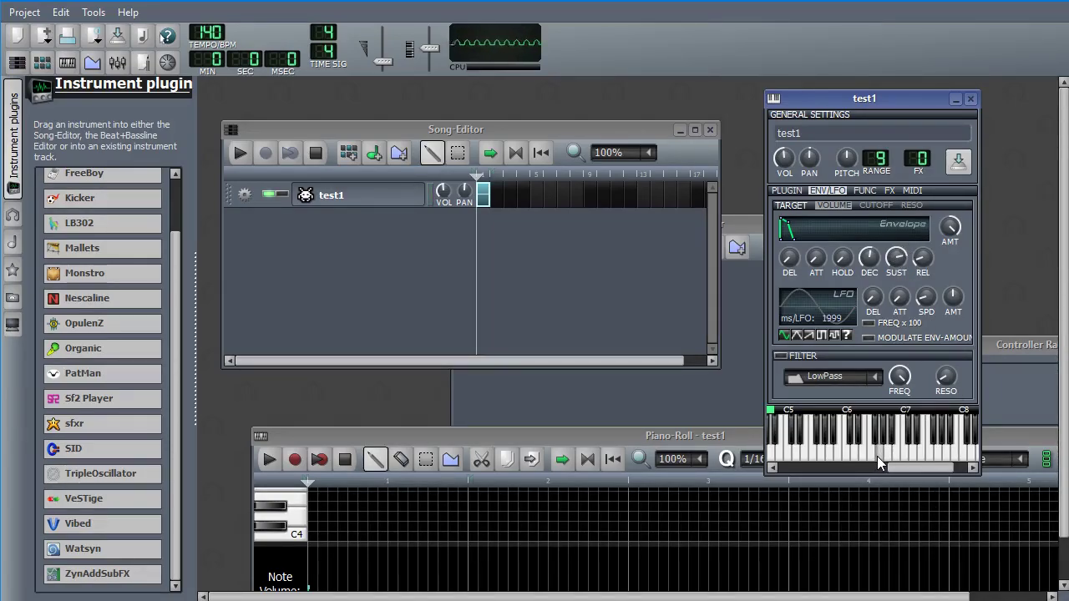
Audition a low sustain on the volume envelope, followed by a medium sustain with a long release
left_click_drag(895, 259, 895, 281)
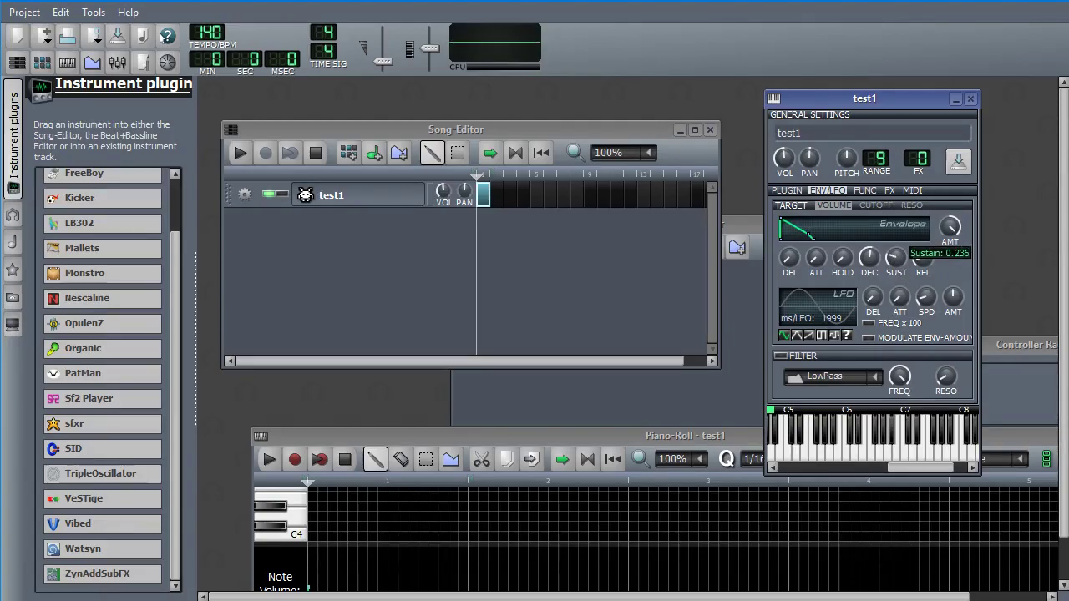
left_click(869, 456)
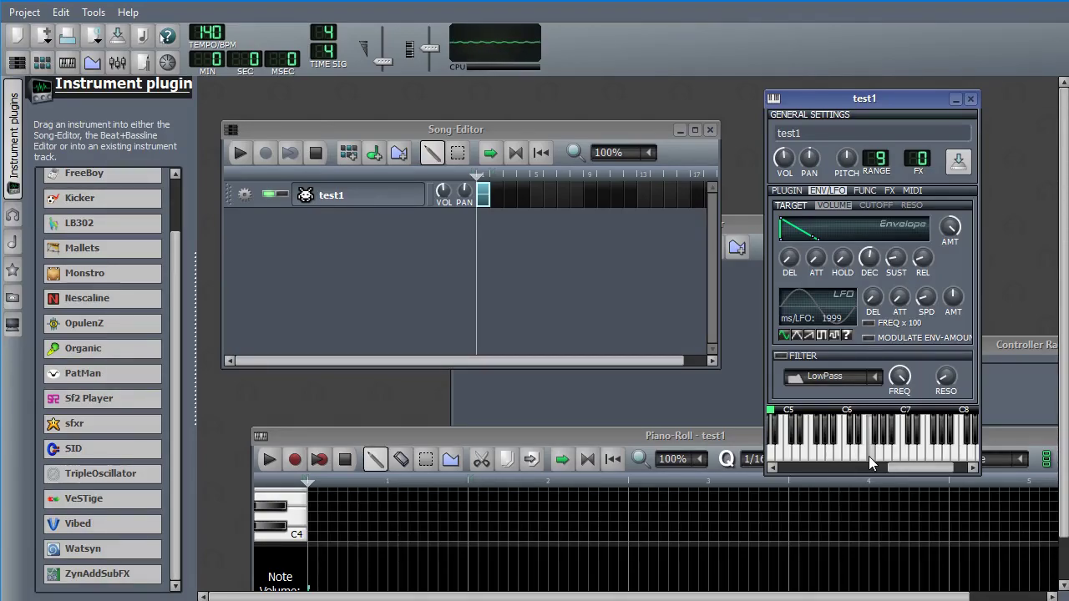
left_click_drag(895, 260, 930, 263)
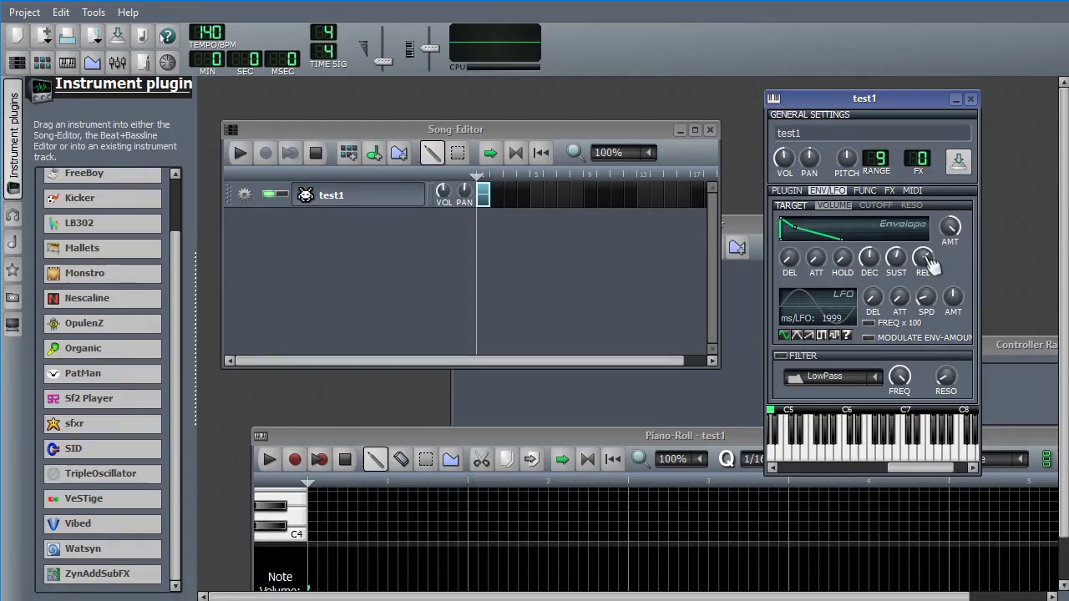
left_click(895, 455)
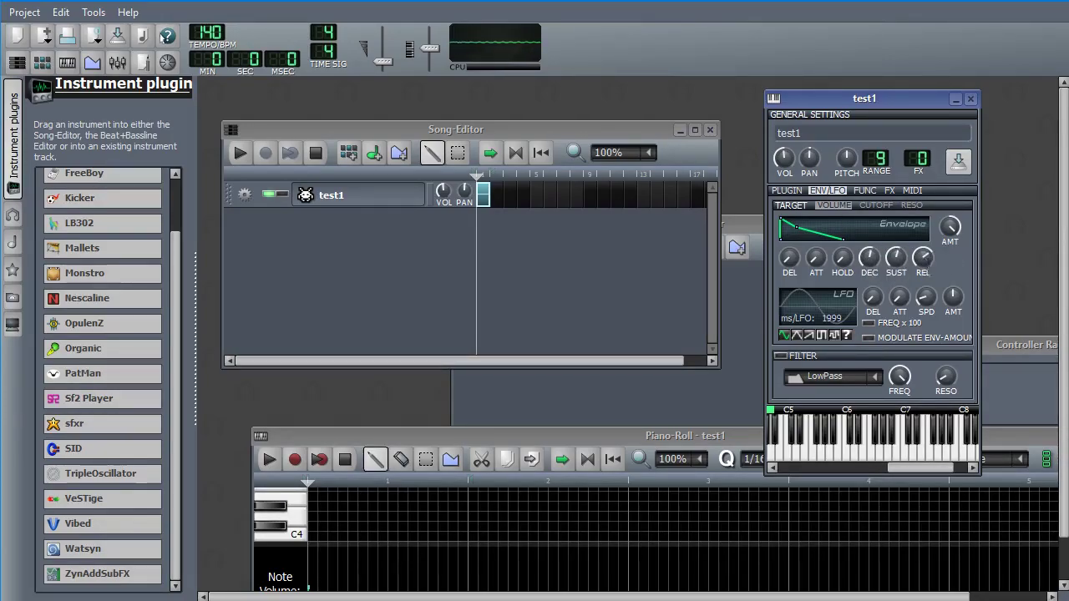
Adjust the volume envelope to a short release, higher sustain and slight attack, auditioning notes on the keyboard
left_click_drag(869, 250, 874, 262)
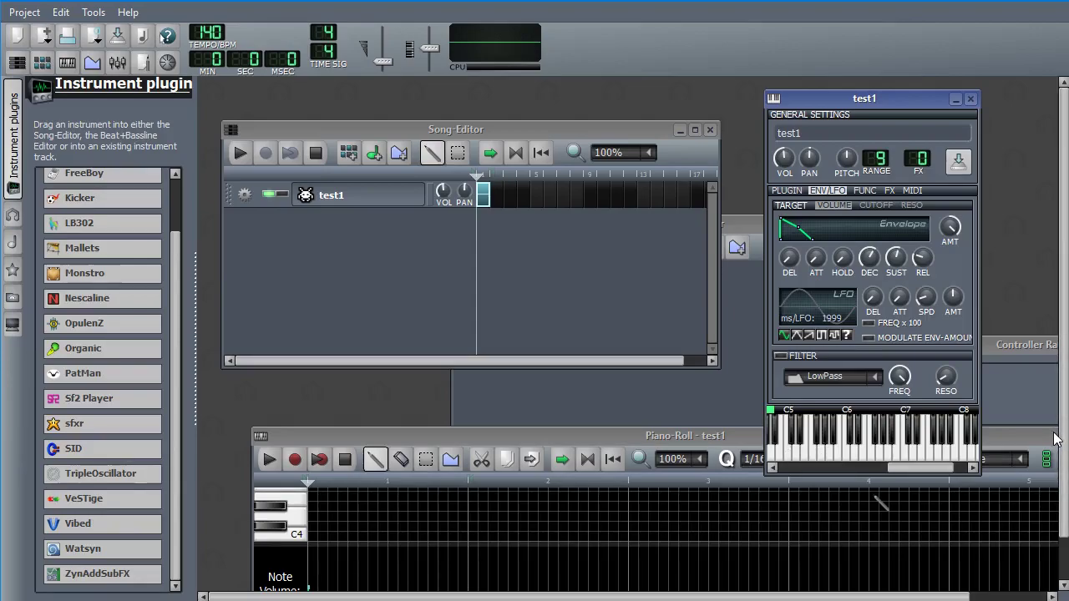
left_click_drag(922, 258, 922, 287)
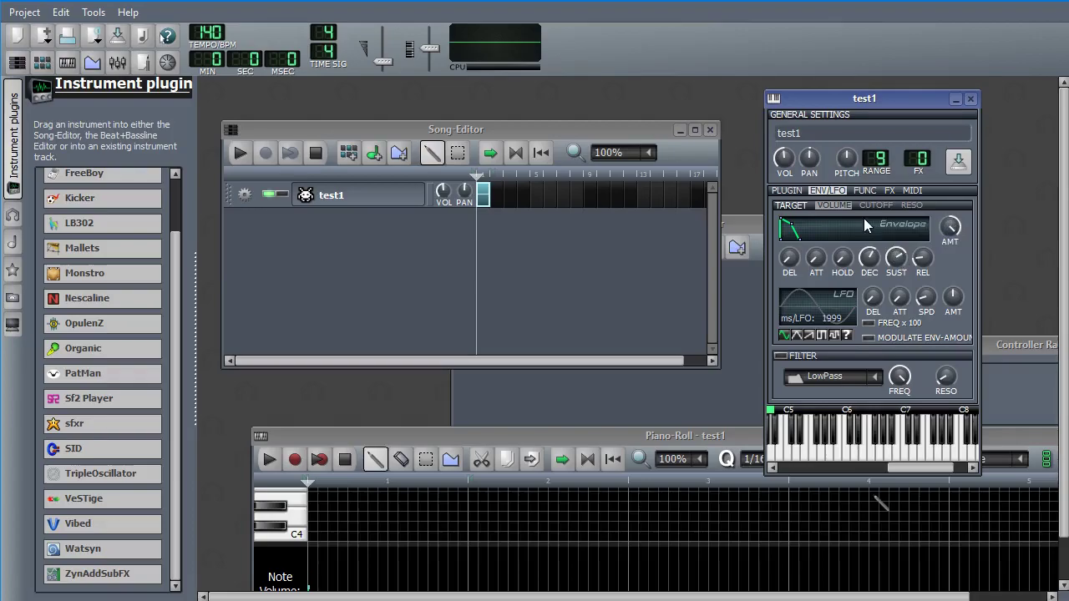
left_click(898, 453)
left_click_drag(816, 257, 816, 242)
left_click(876, 455)
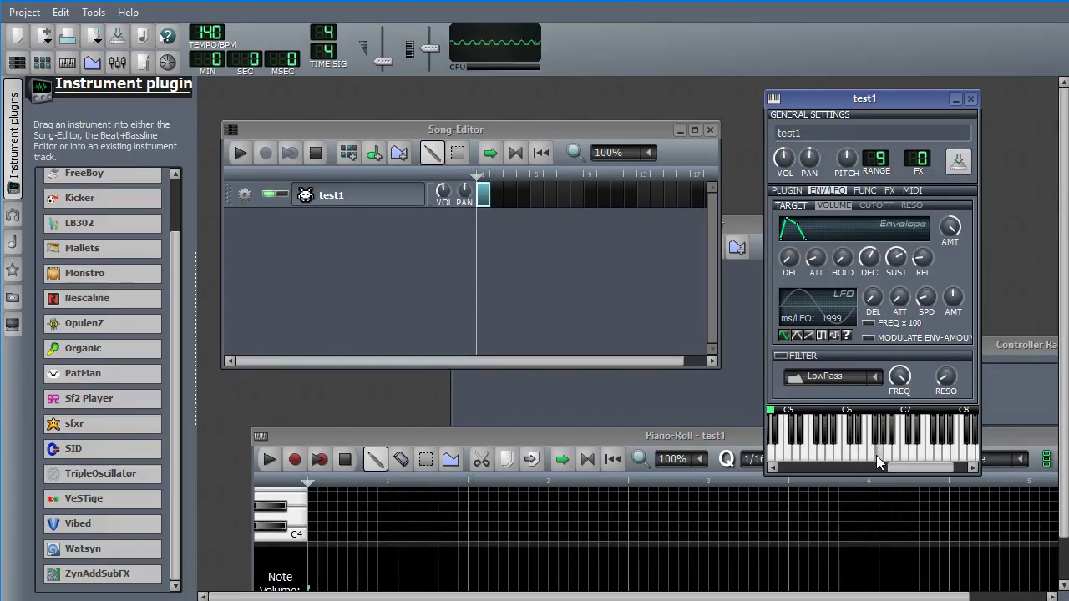
Compare the sound with the volume envelope's amount at zero and at full by playing notes
left_click(858, 455)
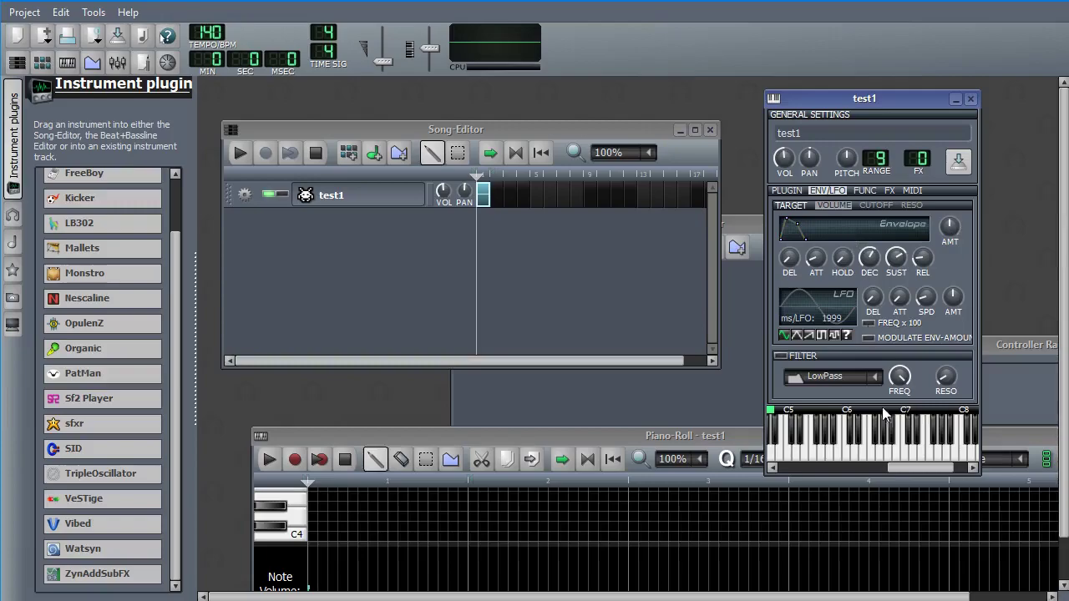
left_click(864, 455)
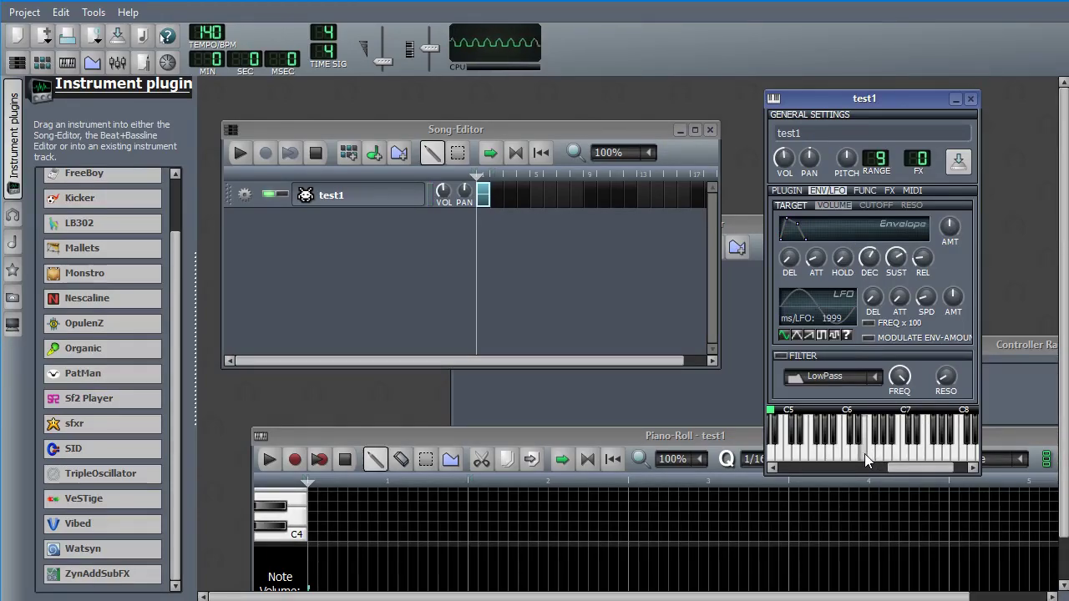
left_click(887, 431)
left_click(862, 457)
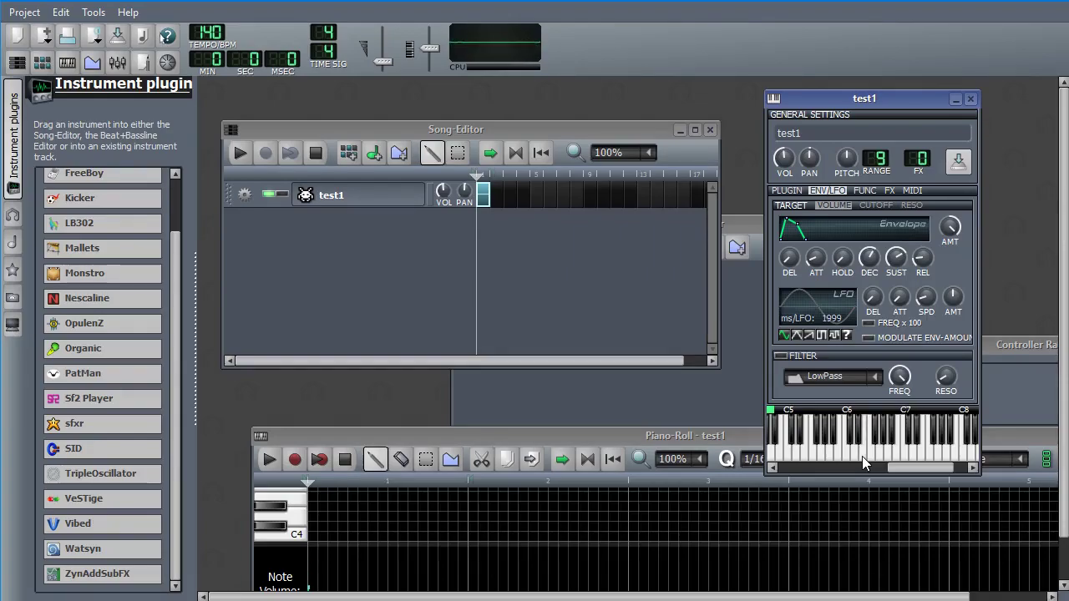
left_click(860, 456)
left_click(876, 226)
left_click(865, 434)
left_click(863, 456)
left_click(878, 231)
Turn on the volume LFO, speed it up to 262 ms, and reduce its modulation amount to about 0.29
left_click(805, 320)
left_click(813, 318)
left_click(813, 318)
left_click(837, 316)
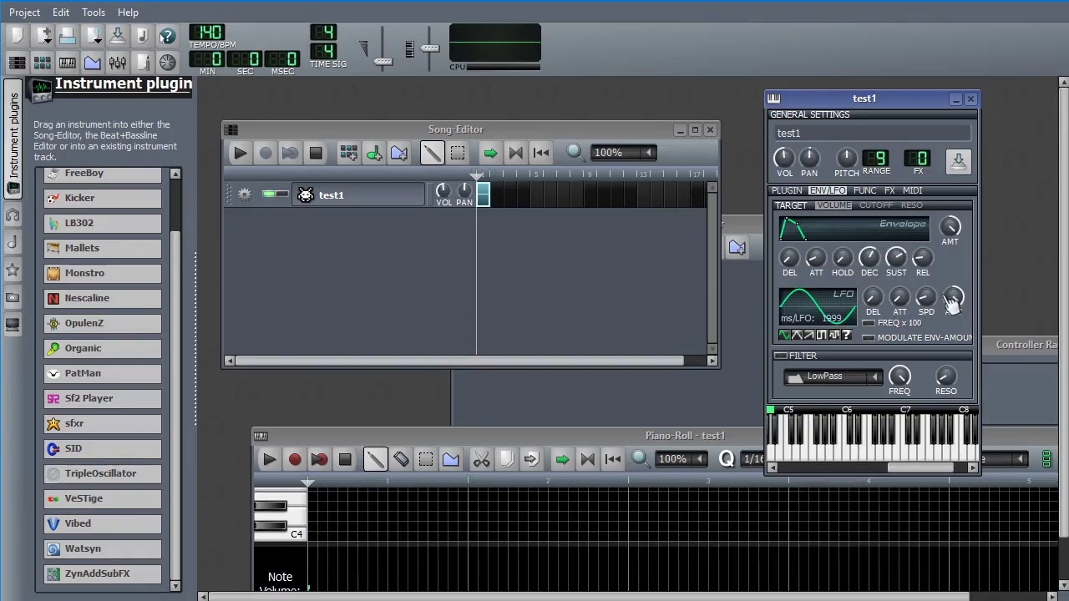
left_click_drag(925, 297, 925, 367)
left_click(846, 458)
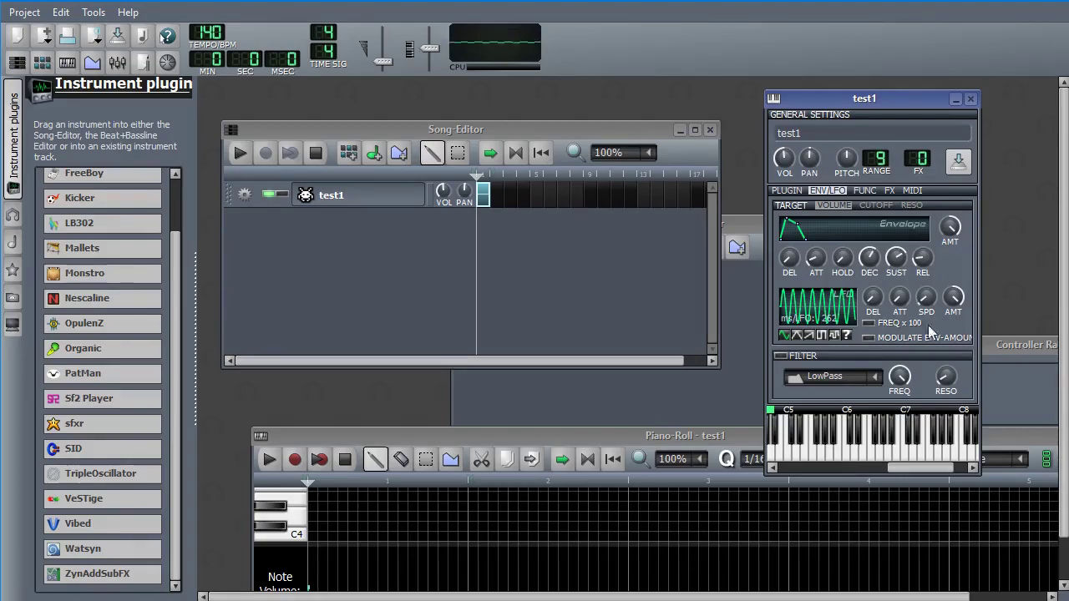
left_click_drag(953, 297, 952, 286)
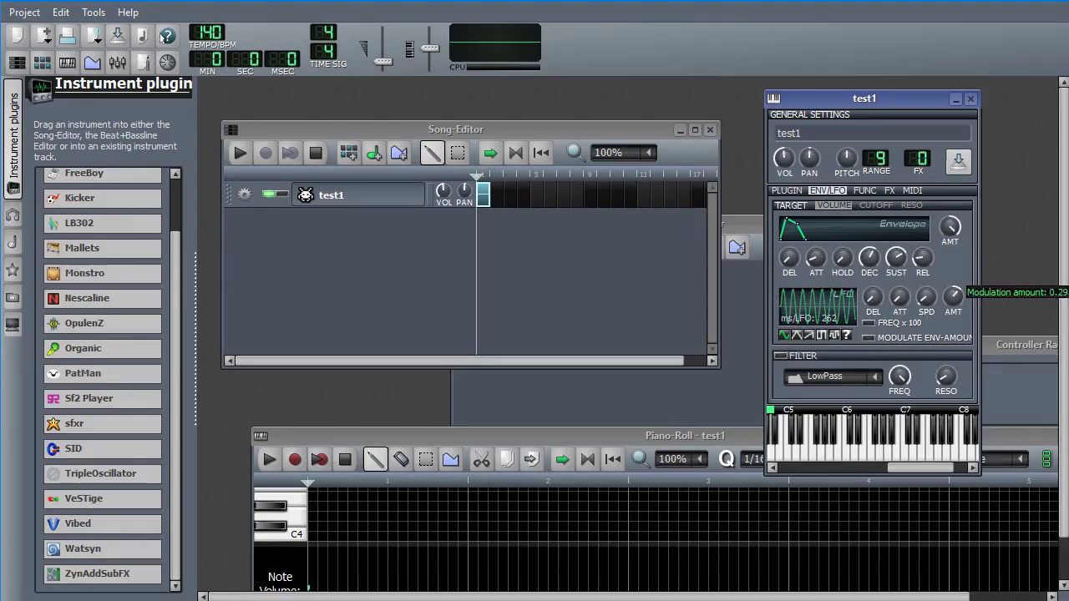
Slow the volume LFO down to 1066 ms, auditioning notes before and after the change
left_click(844, 456)
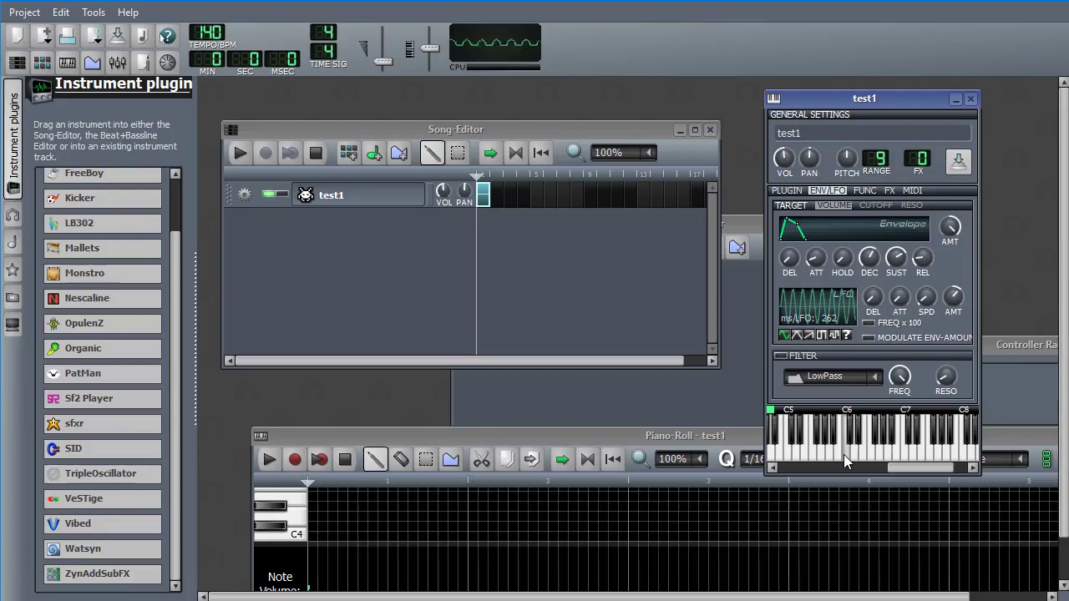
left_click_drag(953, 297, 925, 301)
left_click(844, 453)
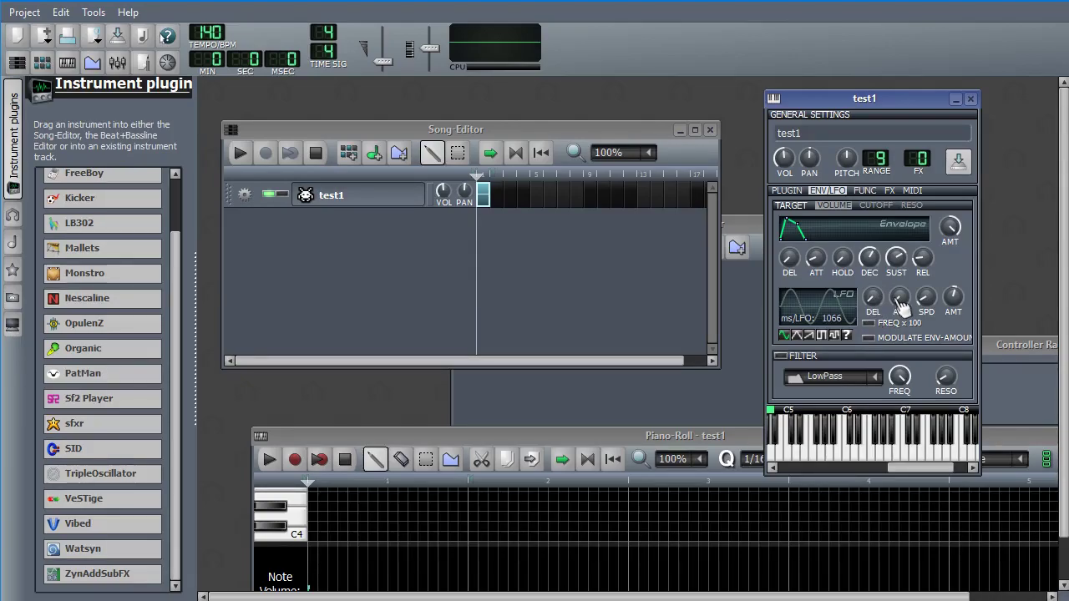
Lengthen the volume LFO's attack, raise its modulation amount and speed it up to 210 ms, auditioning notes
left_click_drag(901, 309, 953, 296)
left_click(844, 455)
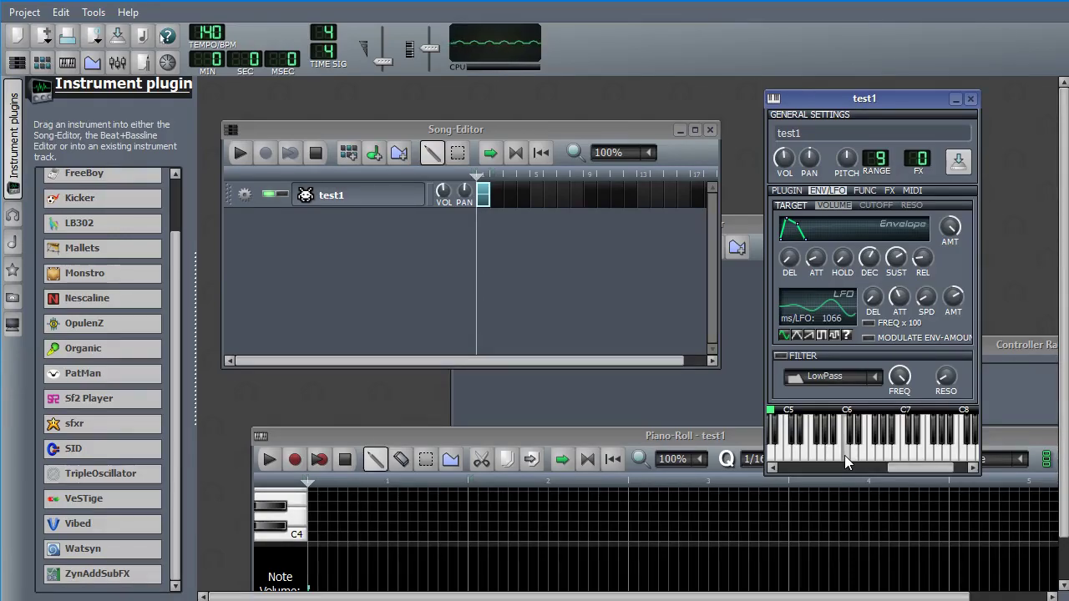
left_click_drag(925, 298, 925, 288)
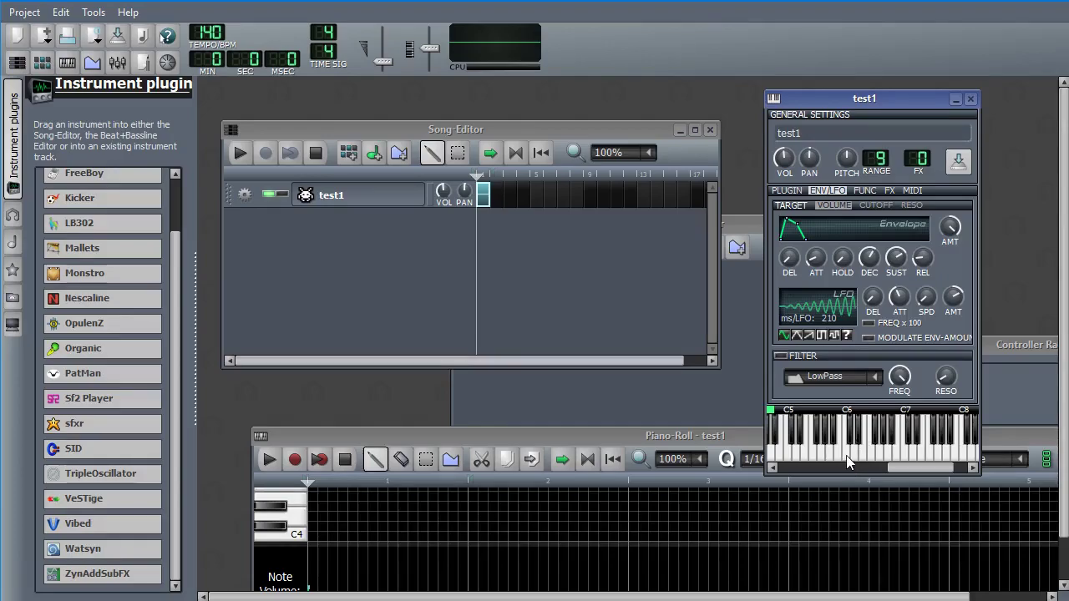
left_click(846, 458)
left_click_drag(846, 455, 846, 455)
Add a delay to the volume LFO with a short attack and audition a note
left_click_drag(877, 302, 899, 339)
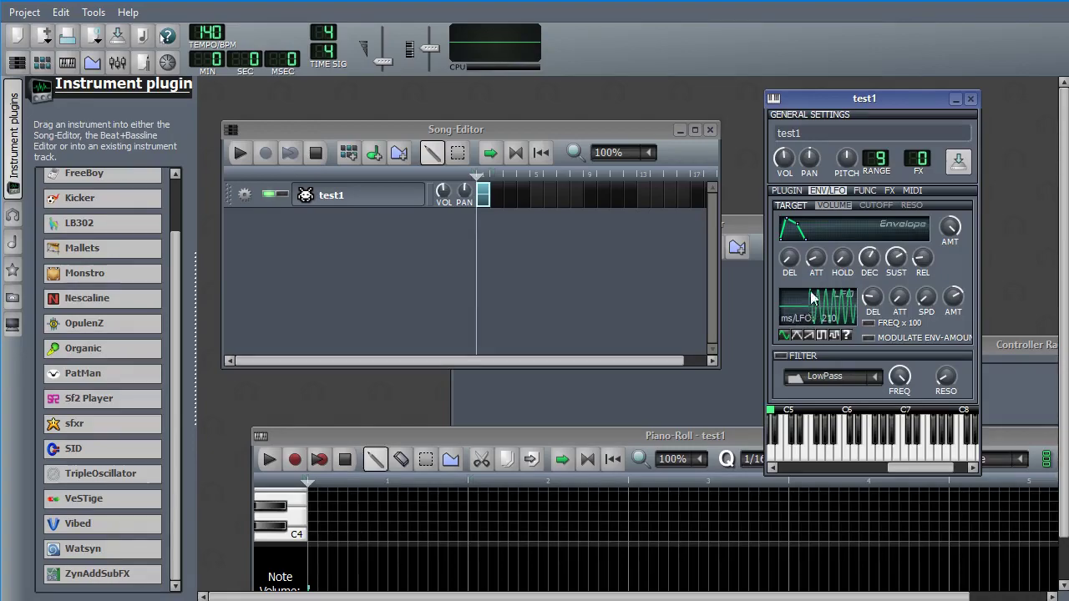
left_click_drag(902, 317, 879, 314)
left_click(845, 455)
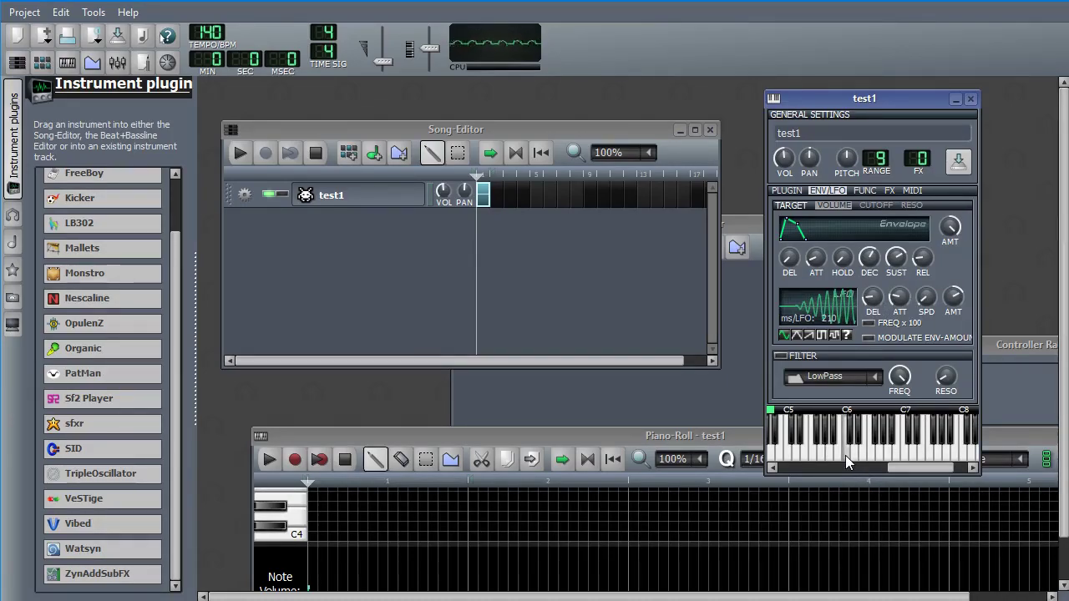
Compare the square, sawtooth, triangle and random LFO waveforms by playing a note with each
left_click(823, 336)
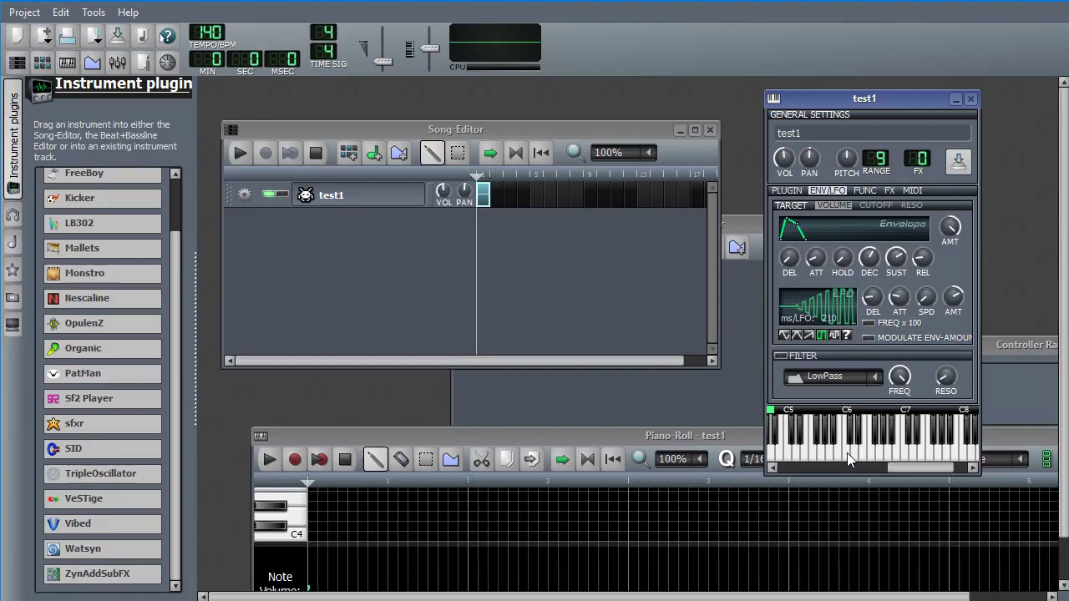
left_click(847, 454)
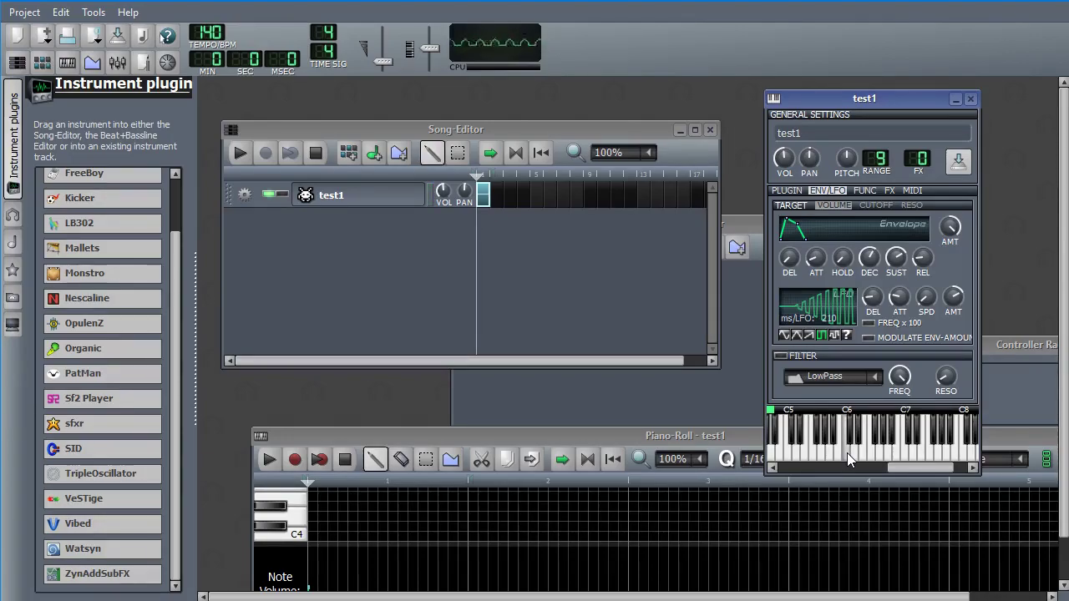
left_click(809, 335)
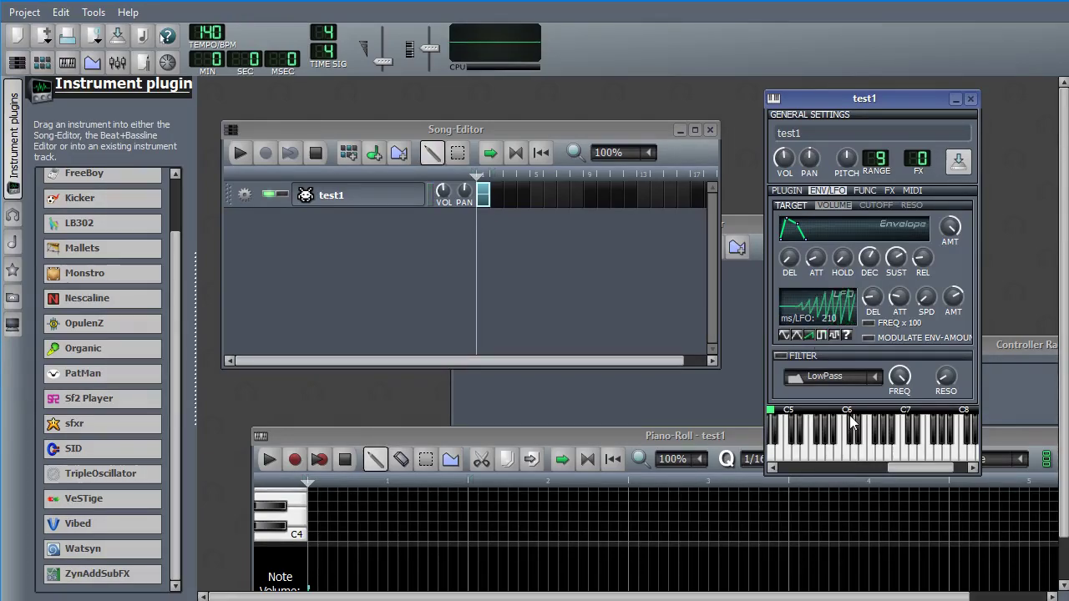
left_click(847, 457)
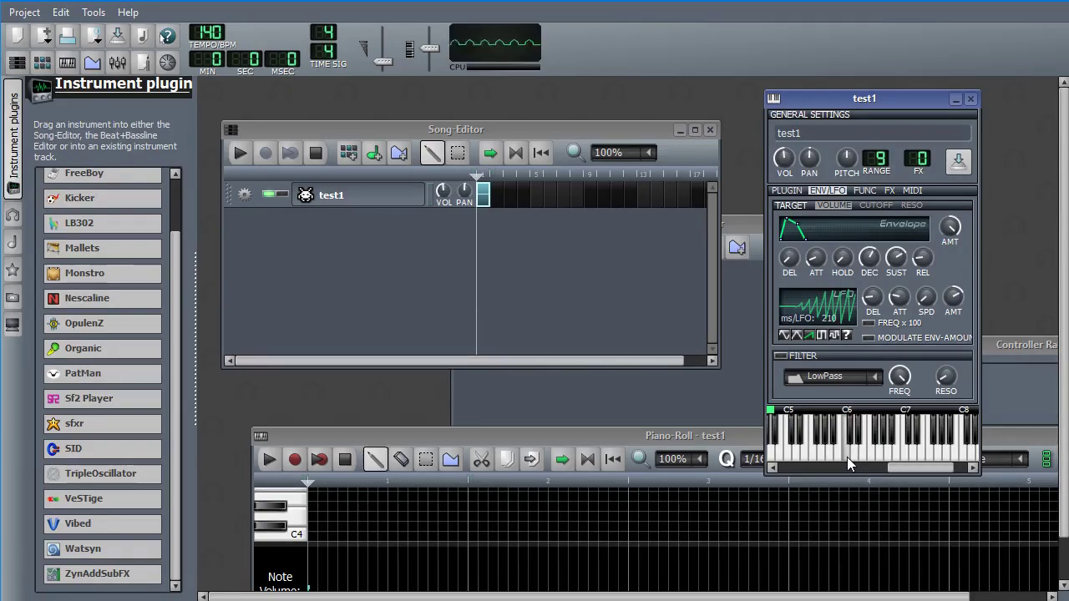
left_click(798, 335)
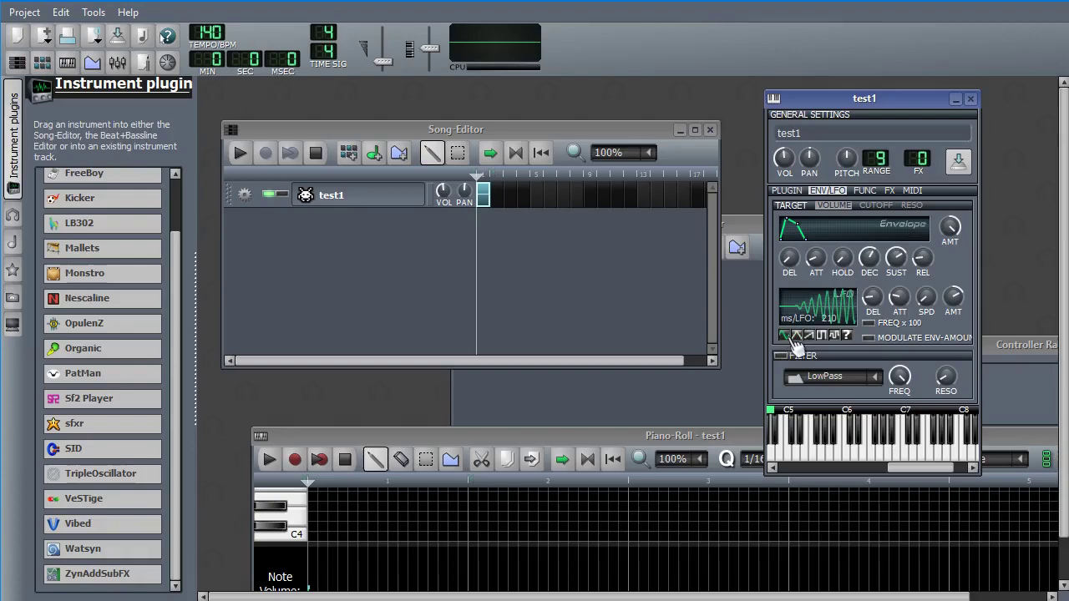
left_click(846, 462)
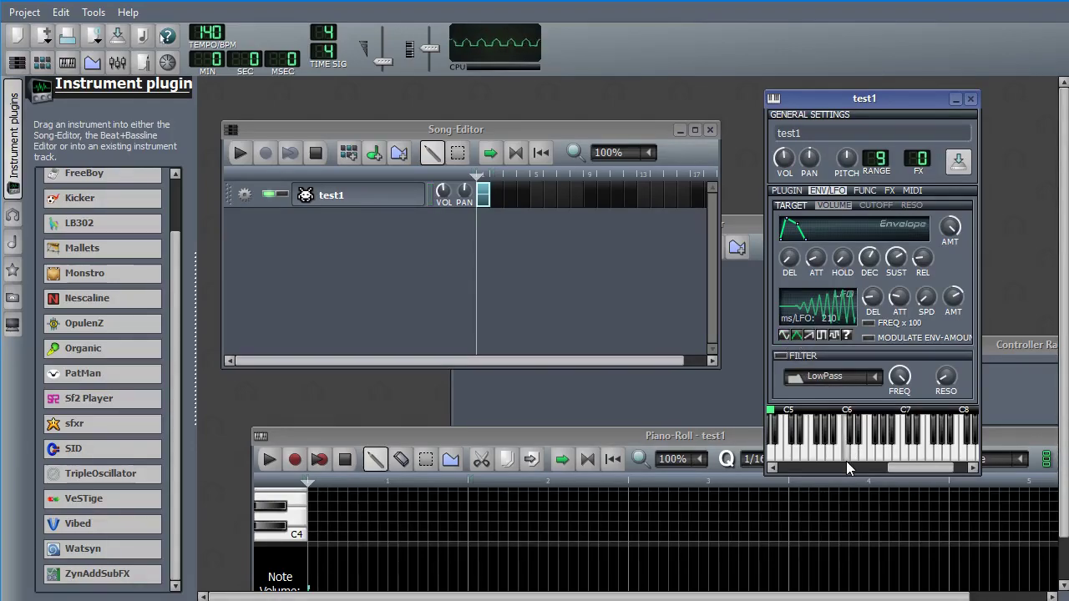
left_click(835, 336)
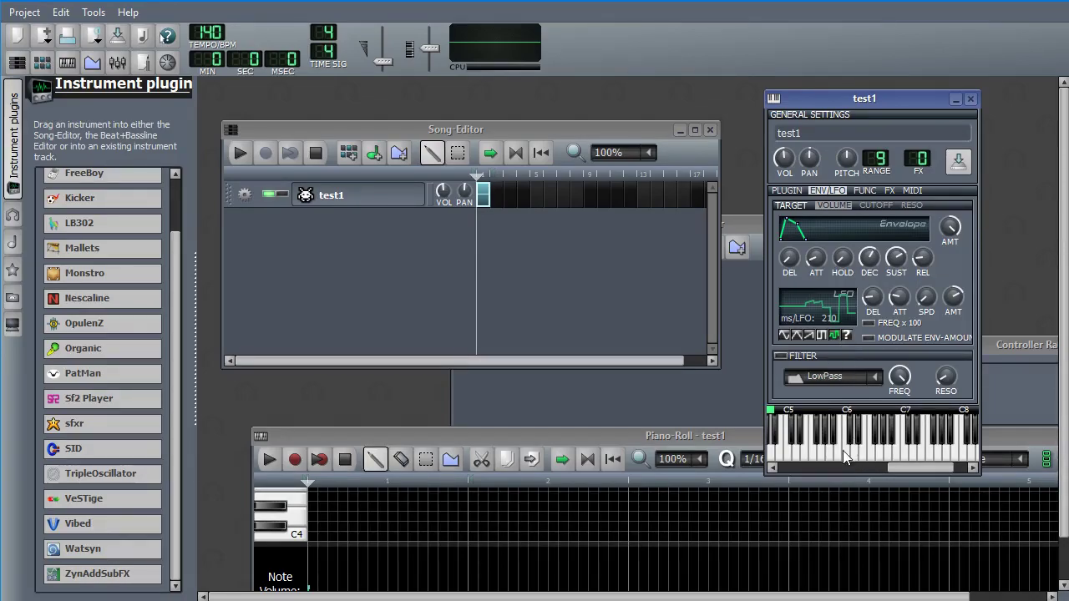
left_click(849, 455)
Speed the random-wave volume LFO up to 20 ms and audition a note
left_click(925, 297)
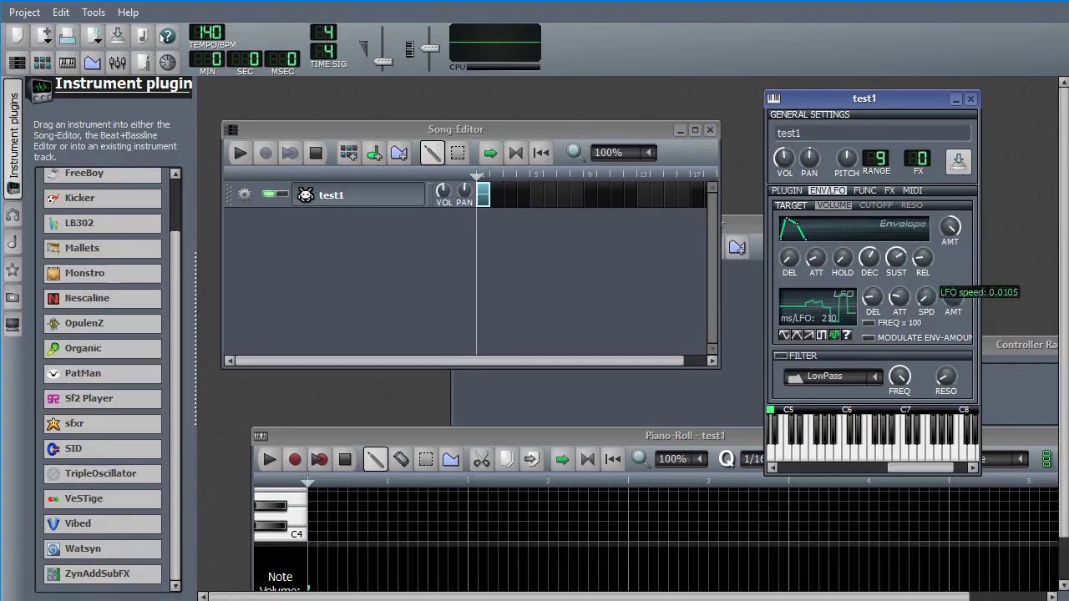
left_click_drag(926, 298, 925, 277)
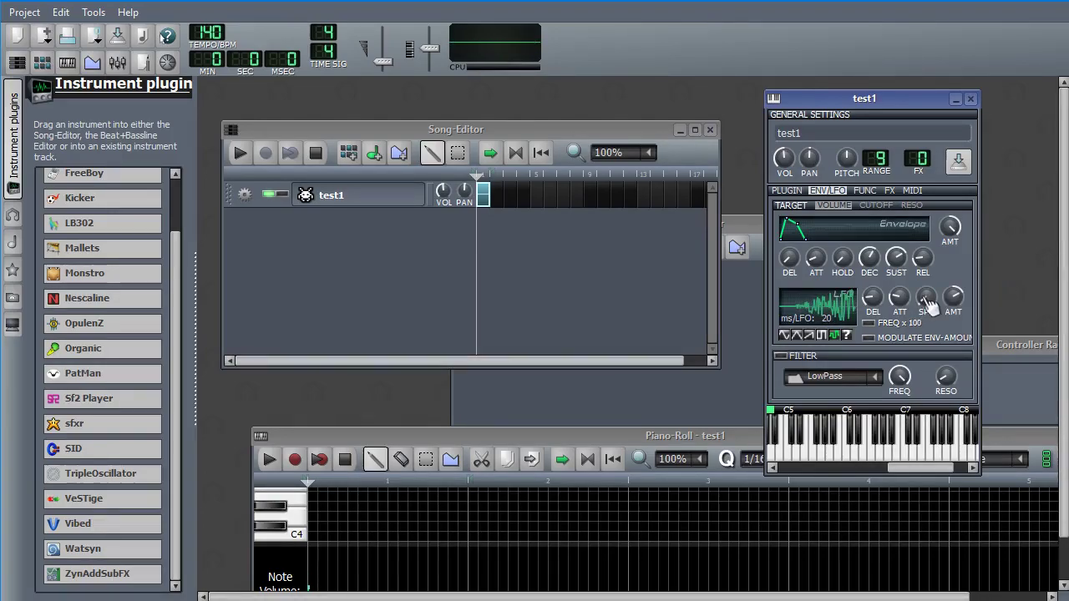
left_click(844, 456)
Demonstrate the LFO's frequency ×100 option by toggling it on and off, and slow the LFO to 341 ms
left_click(869, 325)
left_click(870, 325)
left_click(869, 325)
mouse_move(927, 302)
left_mouse_down()
mouse_move(927, 283)
mouse_move(927, 305)
left_mouse_up()
left_click(870, 324)
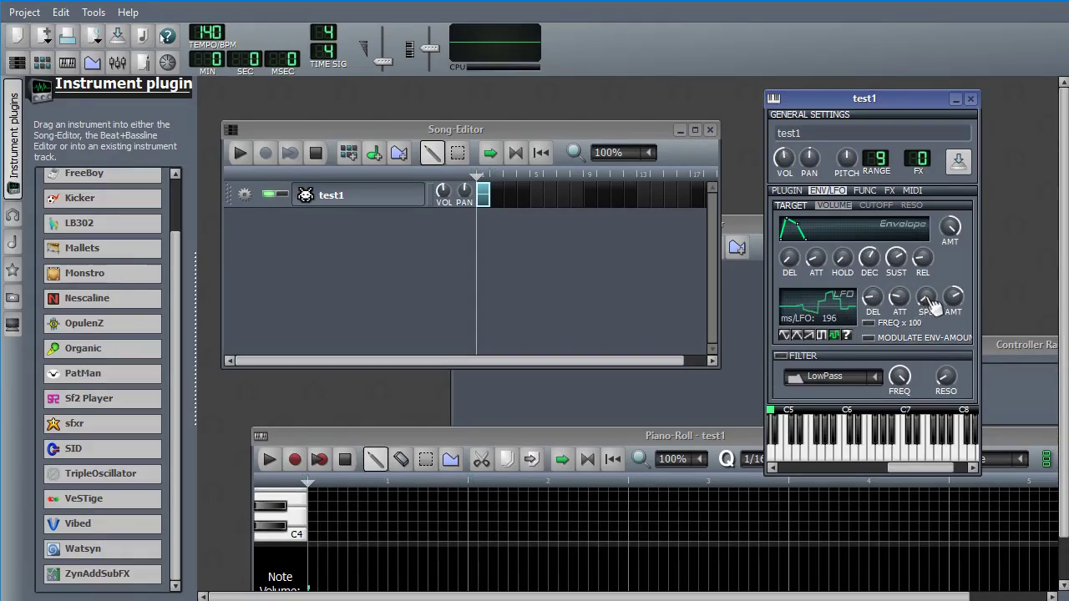
left_click_drag(931, 308, 931, 321)
Lower the song tempo to 110 BPM
left_click_drag(205, 39, 208, 61)
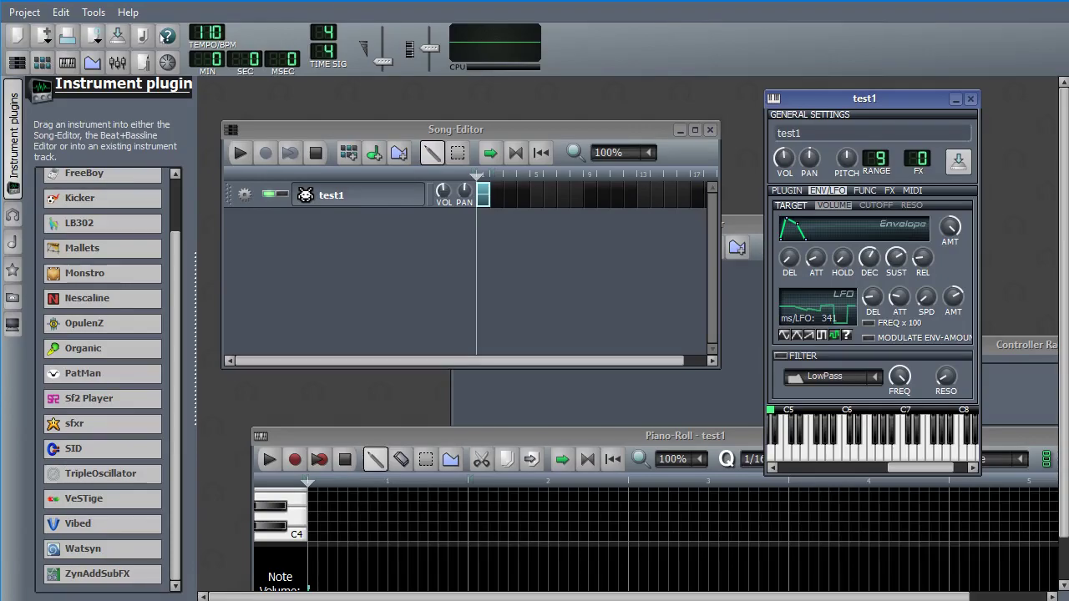
double_click(219, 41)
left_click(527, 324)
Set the volume LFO to a sine wave and sync its speed to the song tempo at a quarter note
right_click(924, 301)
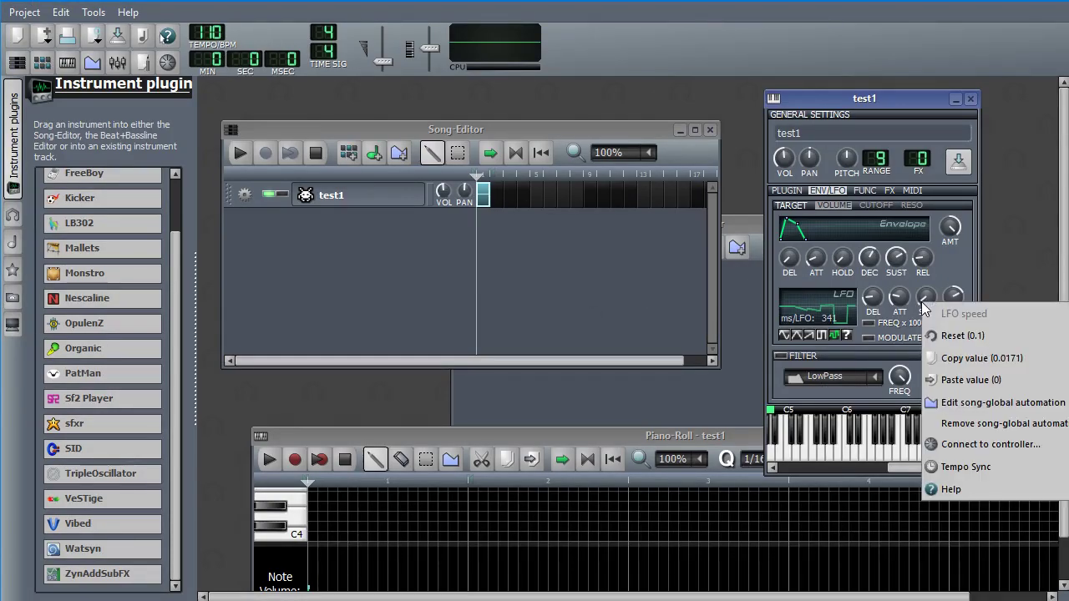
left_click(774, 332)
left_click(784, 335)
right_click(928, 303)
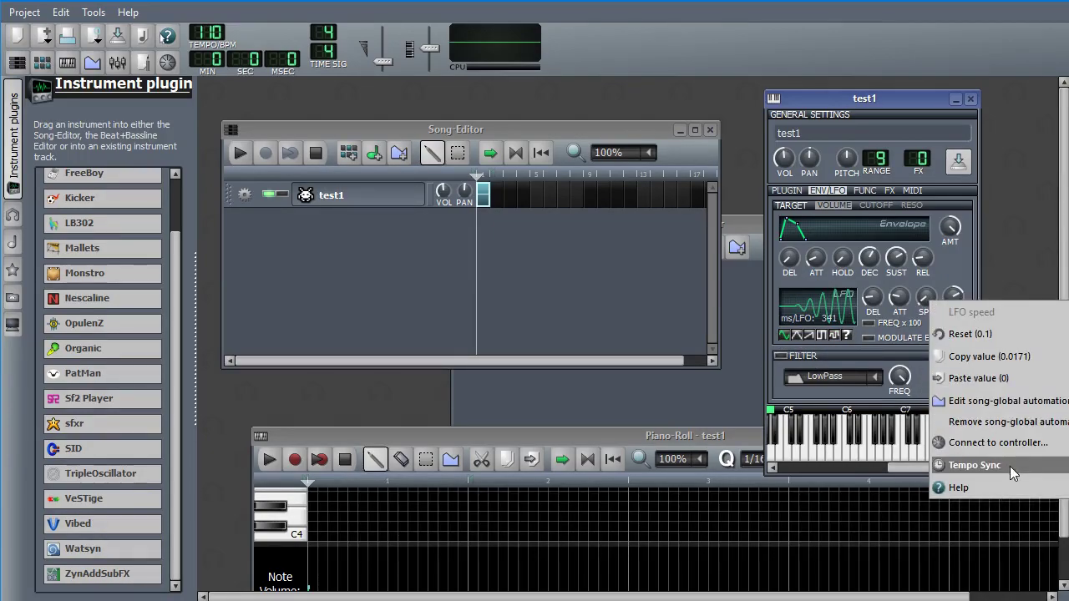
left_click(1068, 465)
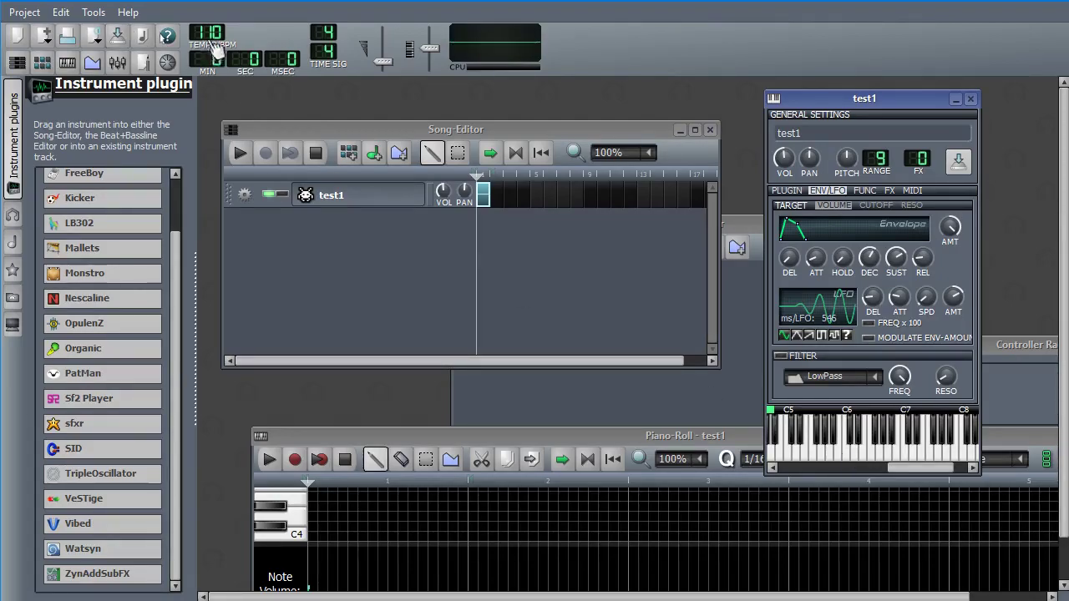
Raise the song tempo to 162 BPM and audition a note with the tempo-synced LFO
left_click_drag(213, 37, 213, 0)
left_click(841, 456)
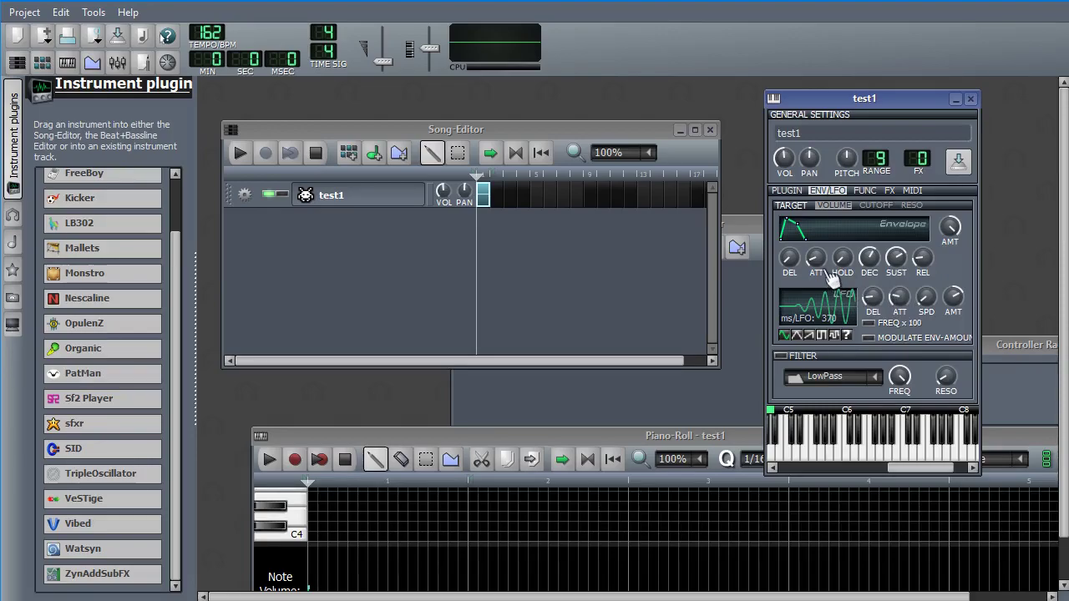
Change the LFO's tempo-sync note length so its cycle is 46 ms, and audition a note
right_click(923, 295)
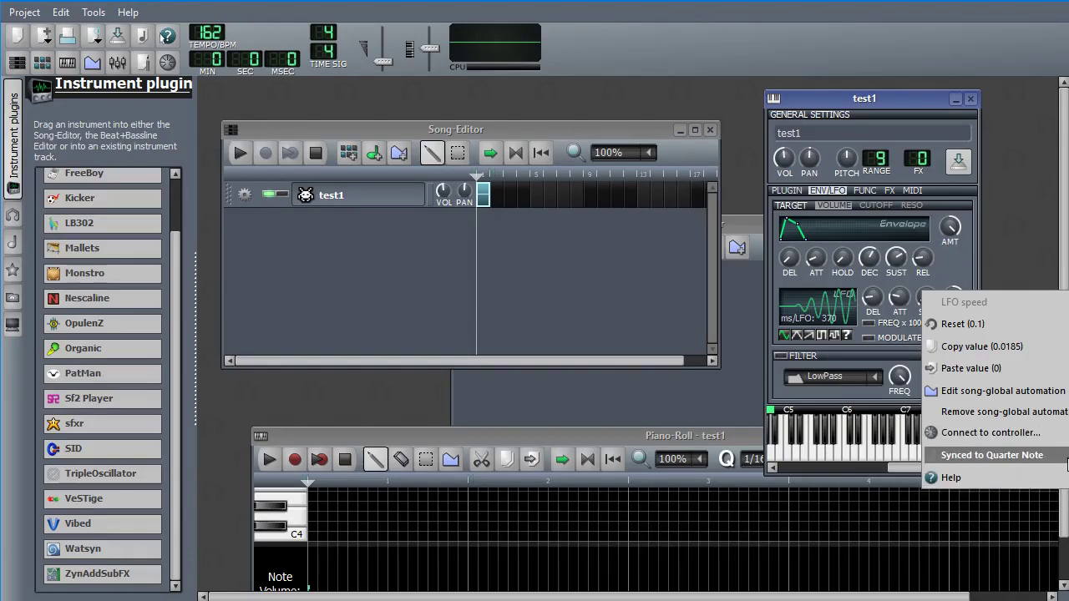
left_click(1002, 455)
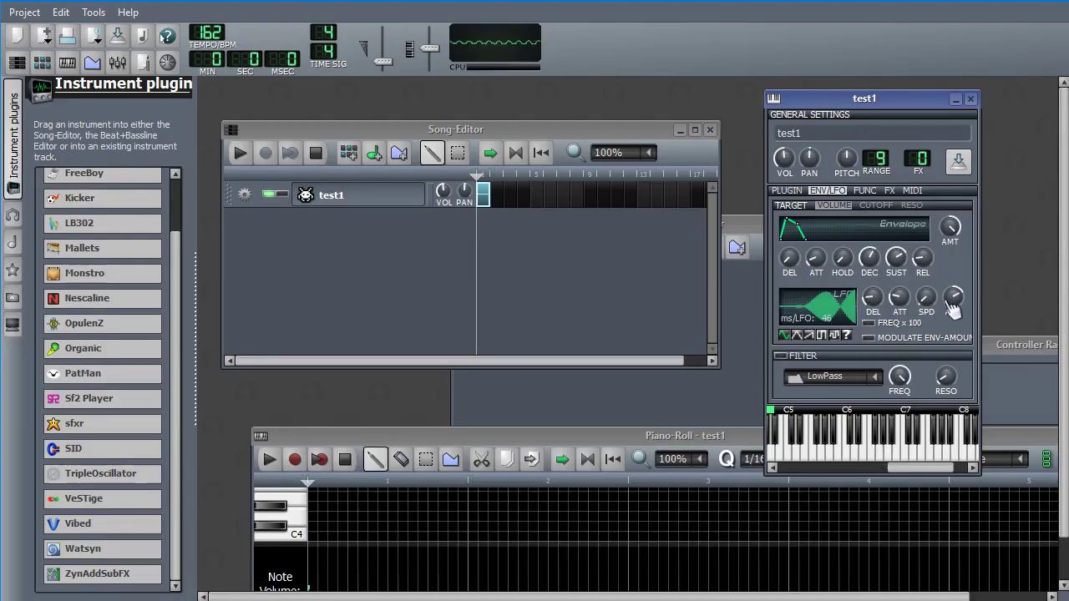
left_click(880, 464)
Remove the volume LFO's delay, raise its modulation amount and play several notes
left_click_drag(873, 299, 873, 330)
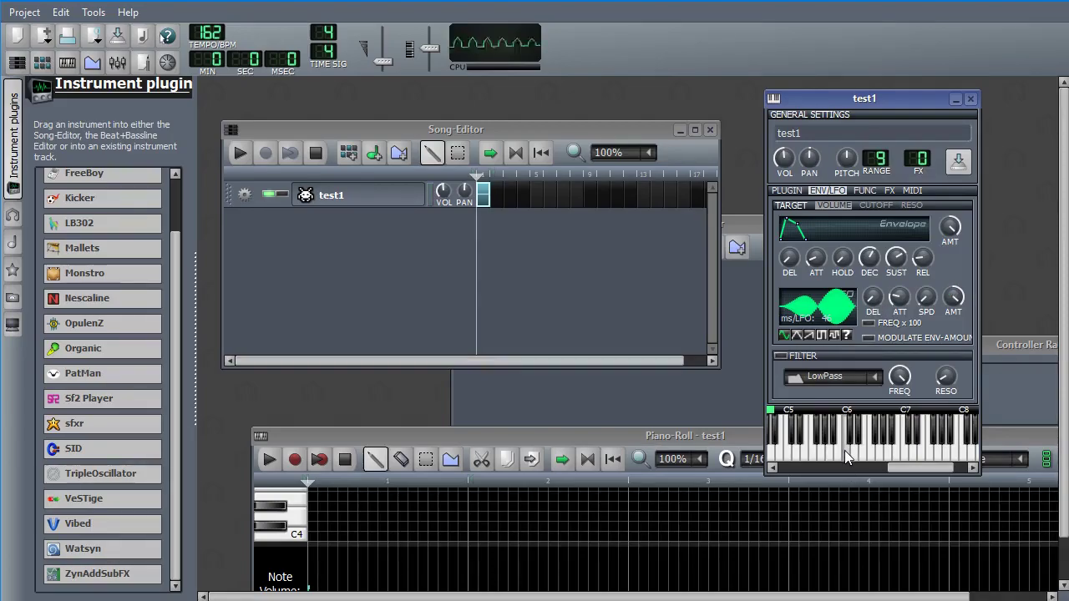
left_click(910, 458)
left_click(863, 459)
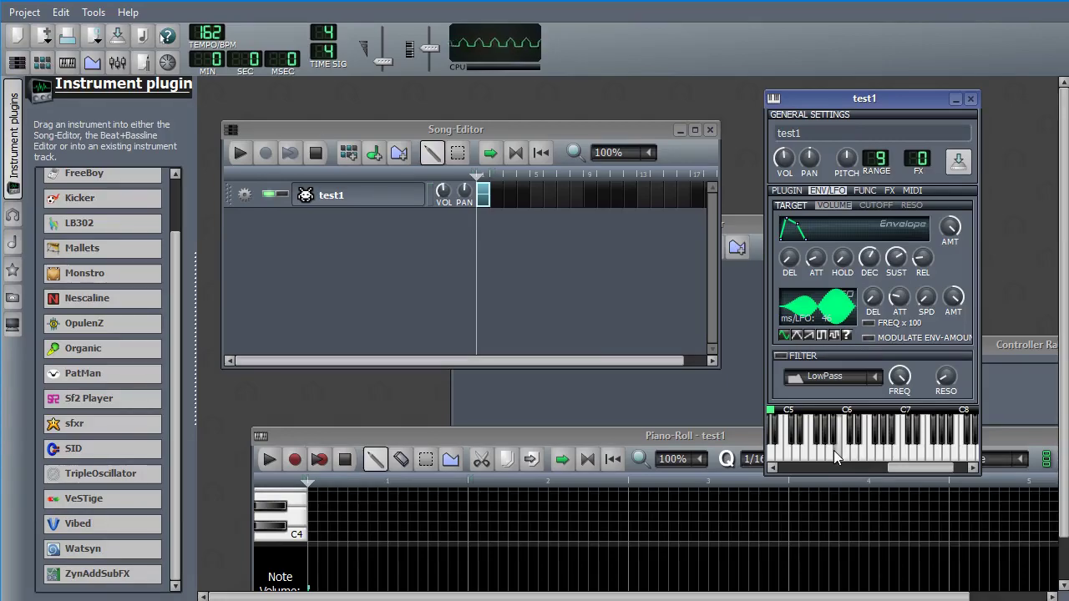
Redraw the BitInvader waveform by hand with a raised plateau, a sharp dip and a second peak, auditioning notes
left_click(800, 189)
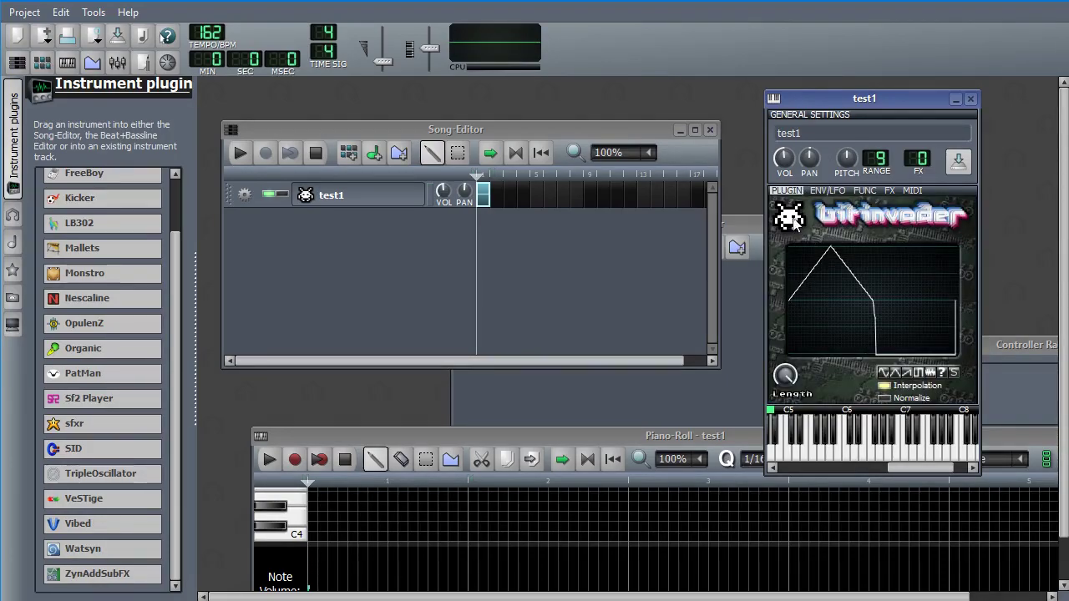
left_click(874, 457)
mouse_move(874, 309)
left_mouse_down()
mouse_move(934, 312)
mouse_move(948, 349)
left_mouse_up()
mouse_move(807, 263)
left_mouse_down()
mouse_move(858, 279)
mouse_move(870, 297)
left_mouse_up()
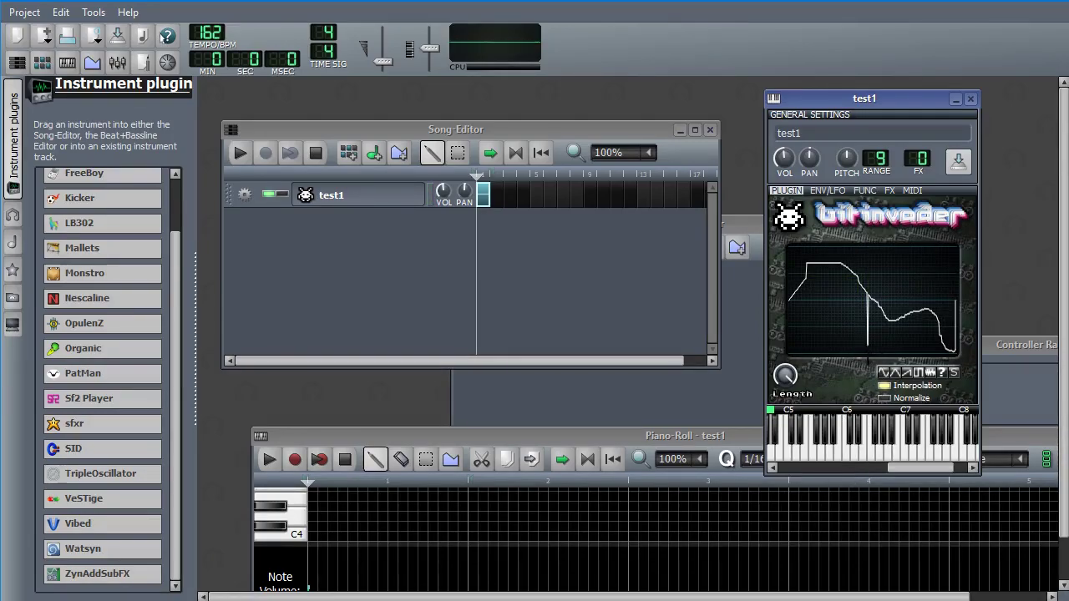
mouse_move(869, 354)
left_mouse_down()
mouse_move(882, 249)
mouse_move(916, 354)
mouse_move(956, 354)
left_mouse_up()
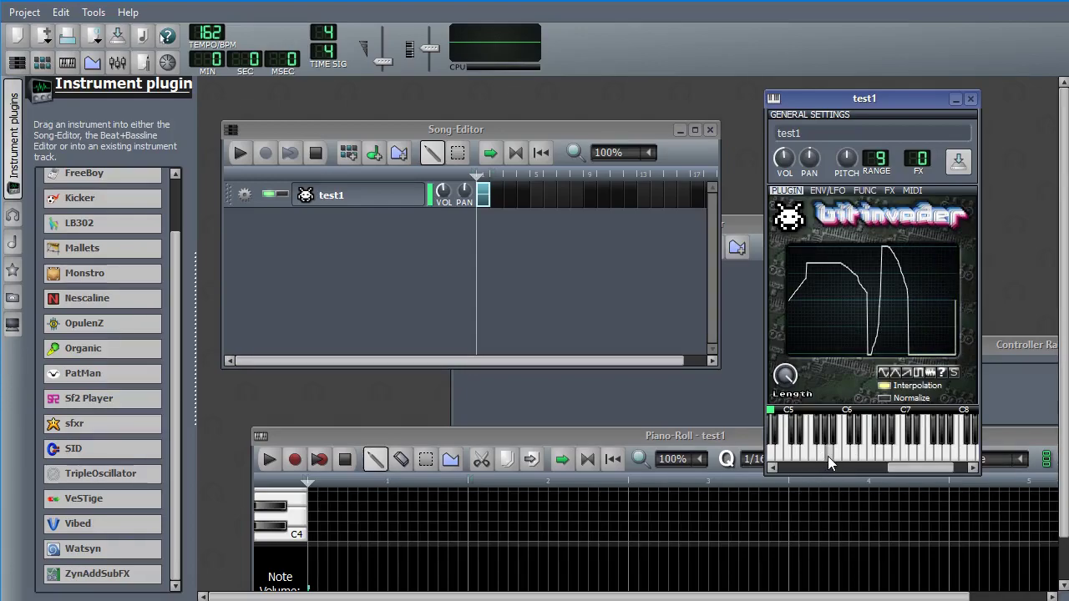
left_click(844, 456)
Switch the BitInvader waveform to square, sawtooth and finally sine, auditioning the sound
left_click(918, 372)
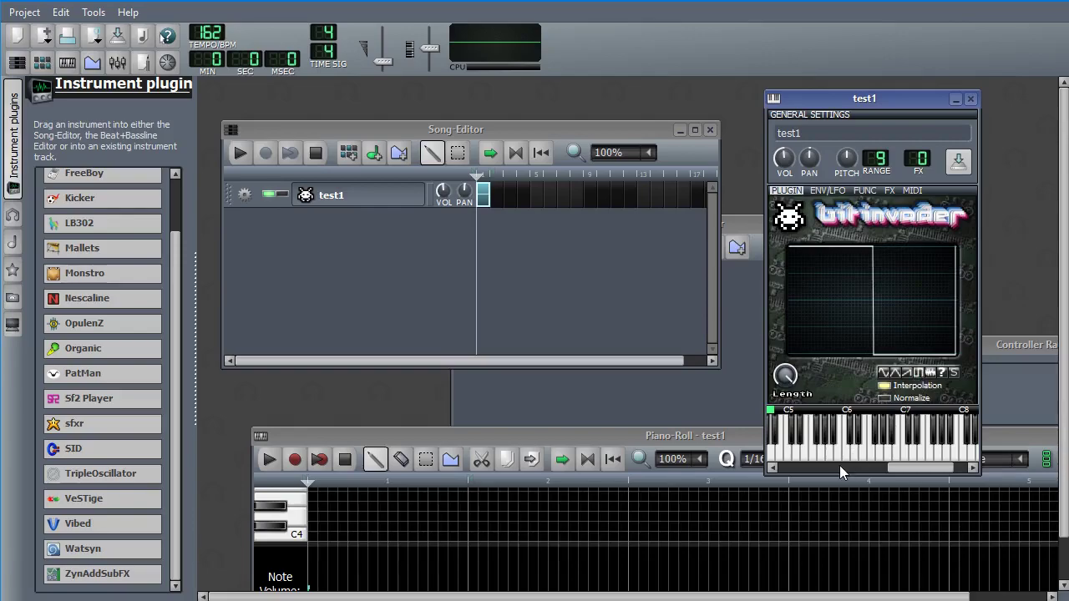
left_click(906, 373)
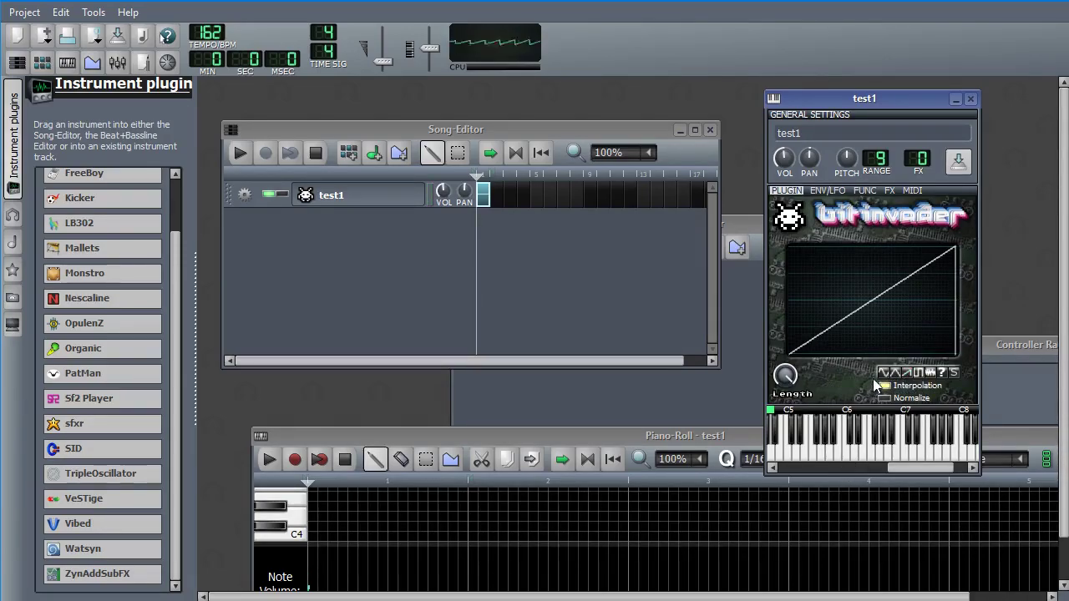
left_click(882, 372)
left_click(847, 457)
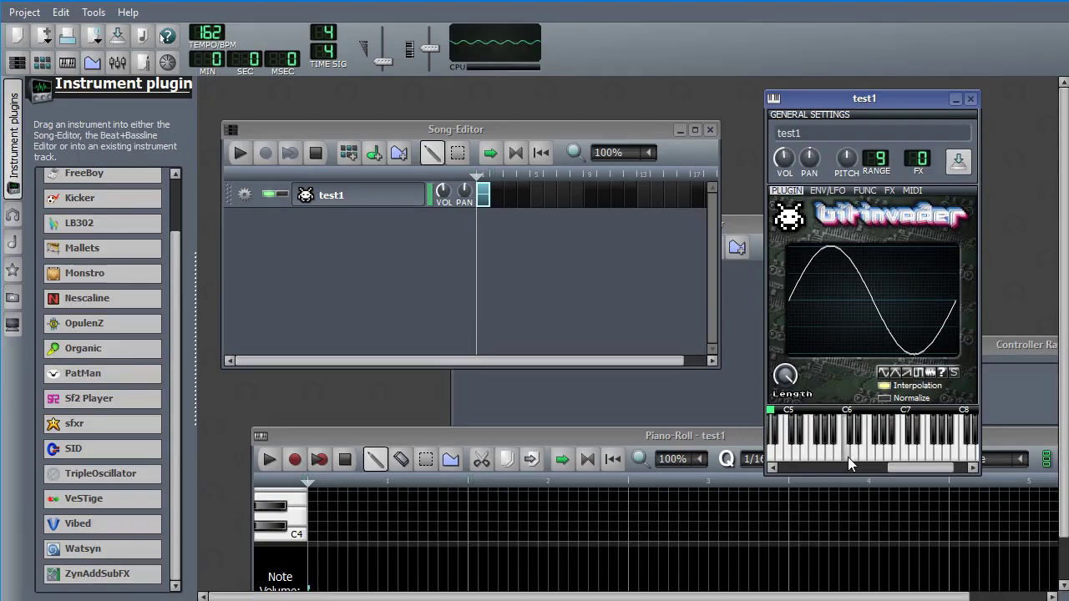
Toggle the volume envelope and LFO amounts off and back on, playing a note with only the envelope active
left_click(825, 191)
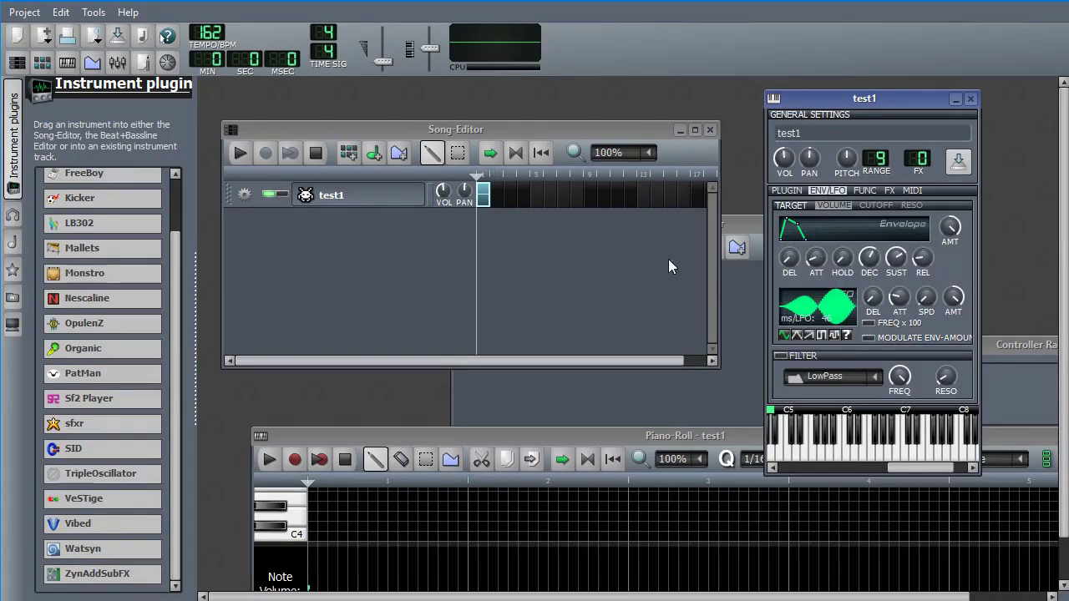
left_click(851, 234)
left_click(829, 318)
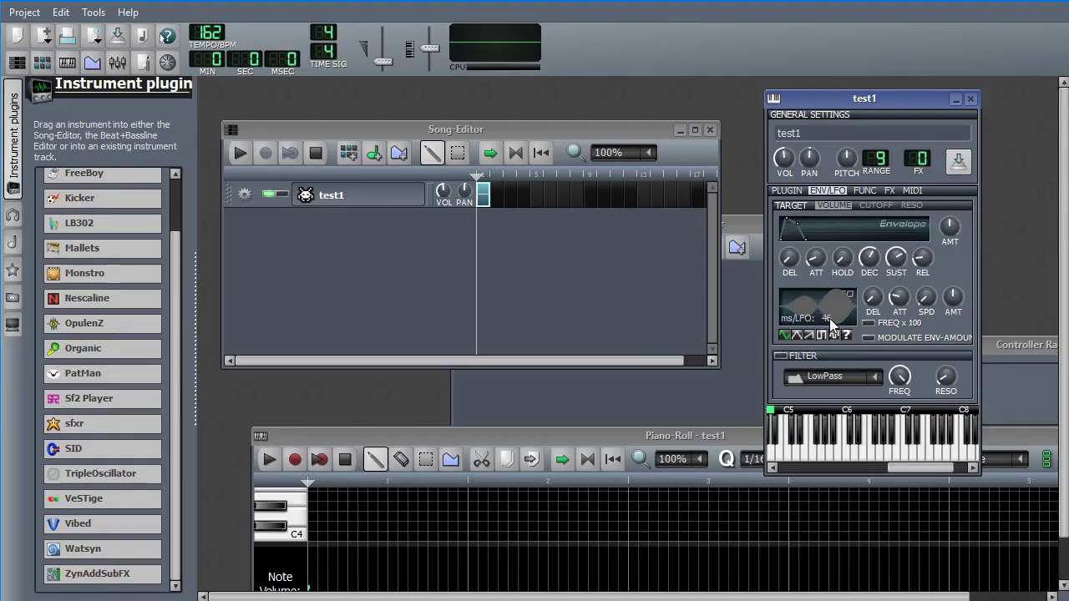
left_click(839, 236)
left_click_drag(840, 457, 844, 454)
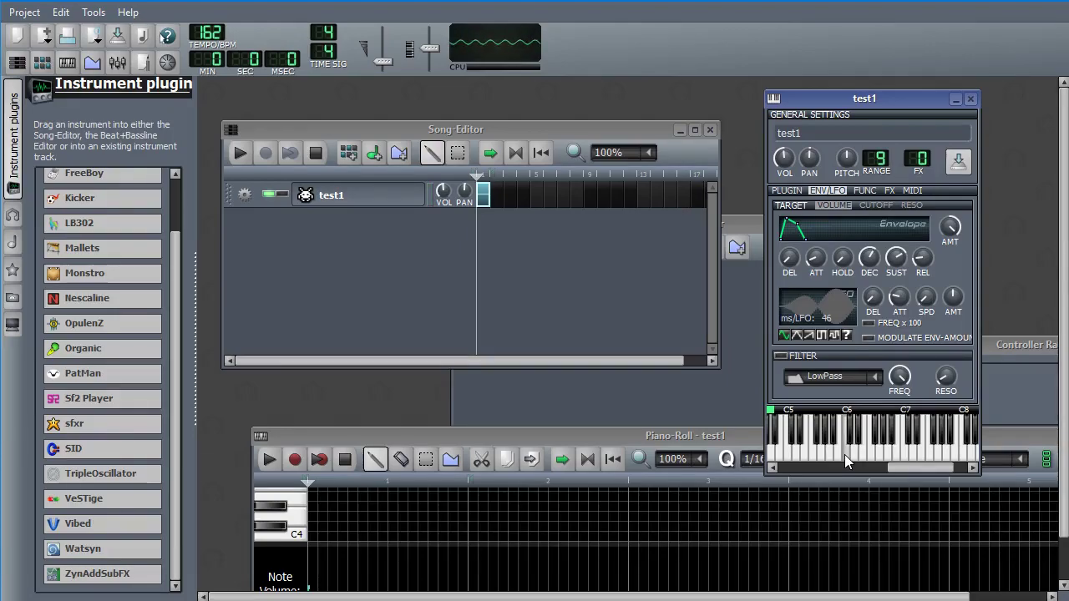
left_click(839, 305)
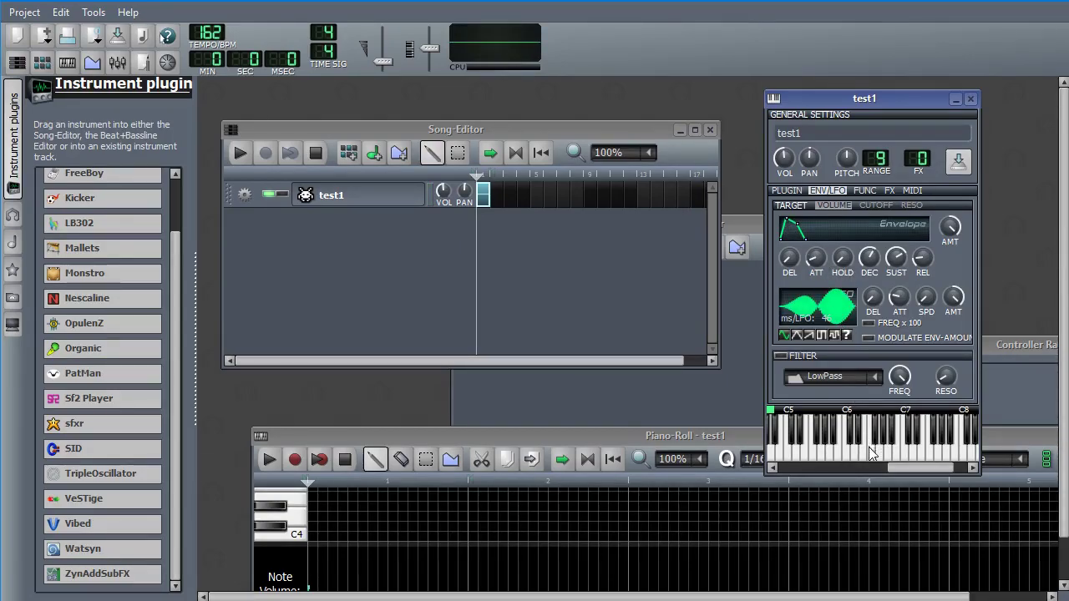
Play a high note, bring the lower octaves into view on the keyboard, and review the instrument's function, effects, envelope/LFO and plugin pages
left_click(843, 452)
left_click_drag(892, 470, 851, 467)
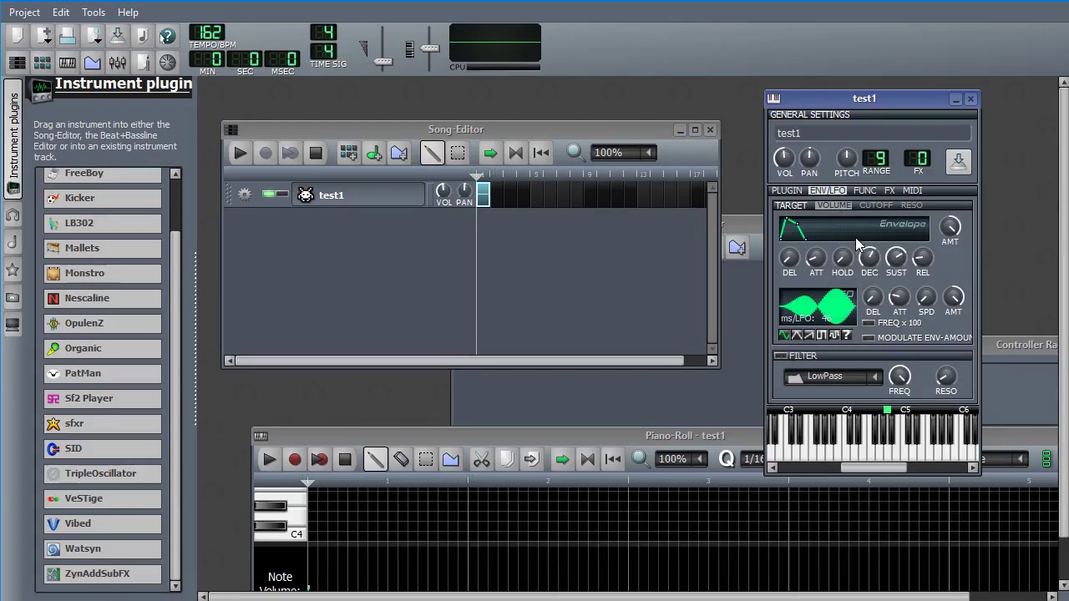
left_click(869, 191)
left_click(891, 193)
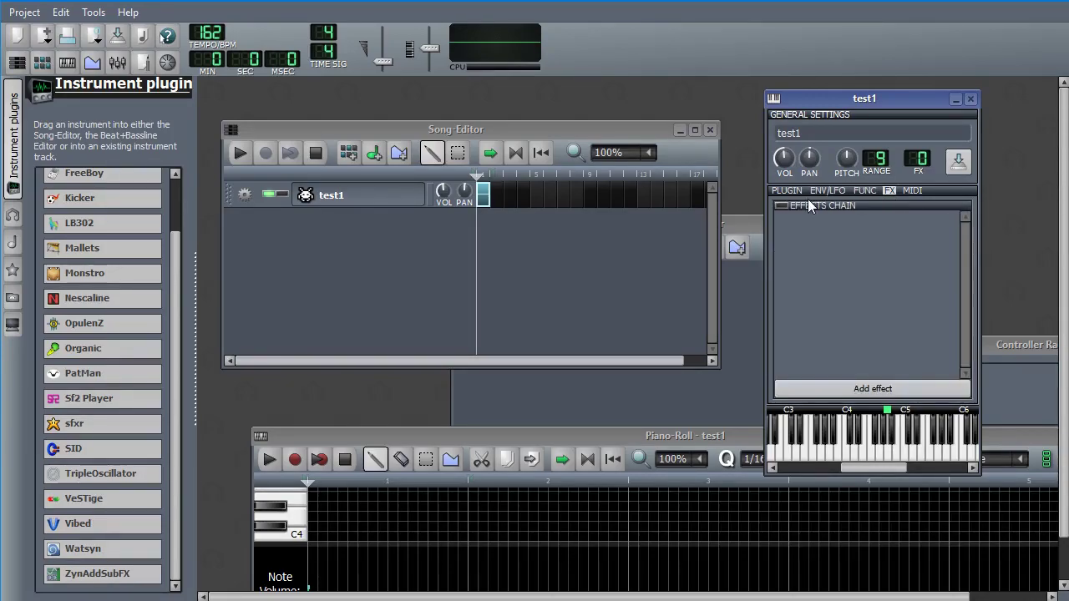
left_click(822, 193)
left_click(785, 192)
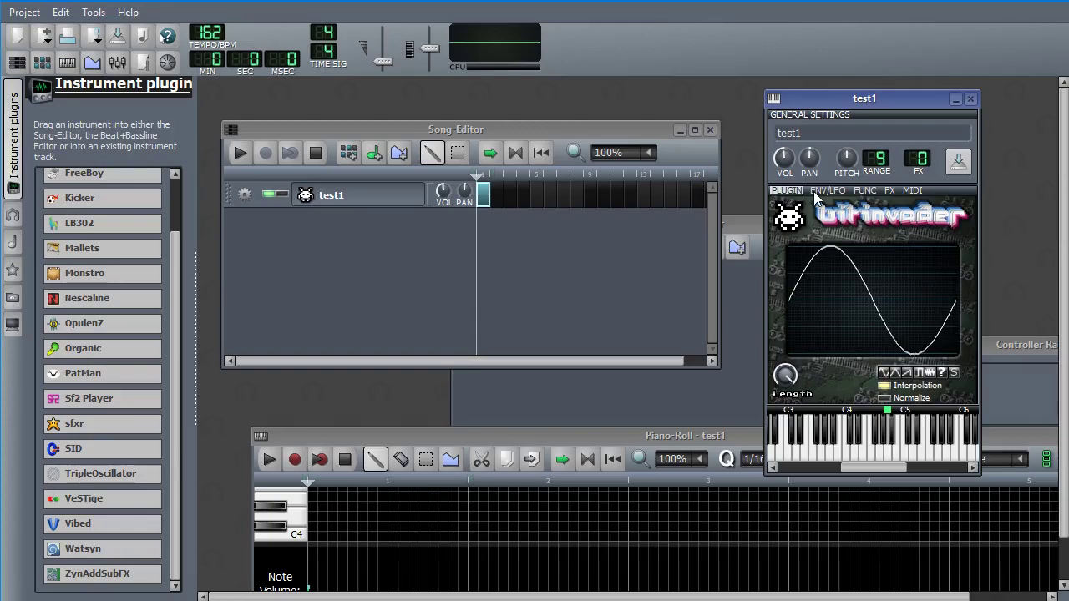
left_click(815, 192)
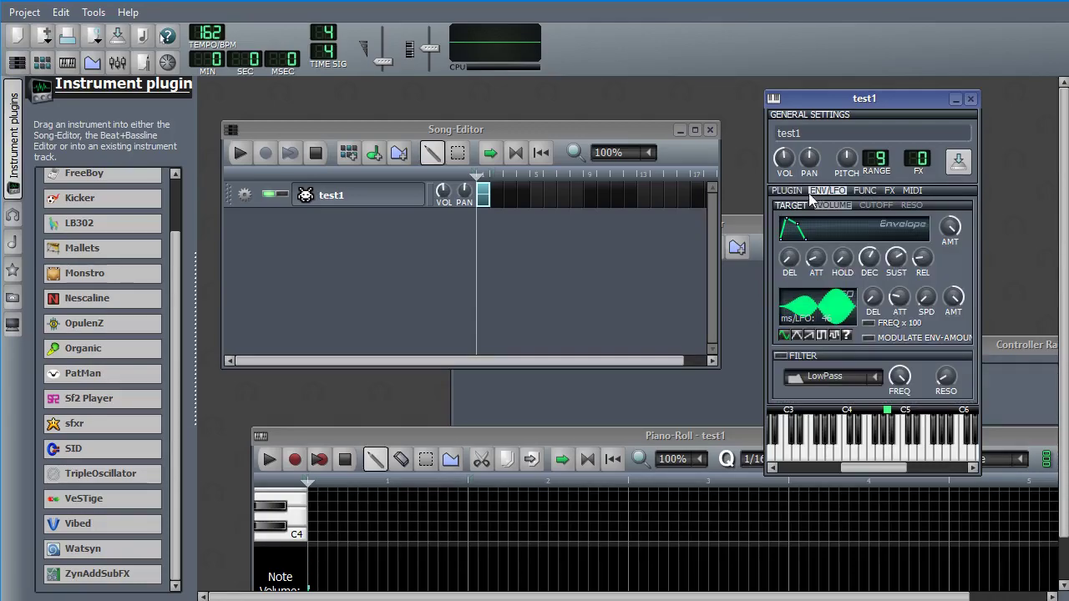
left_click(792, 193)
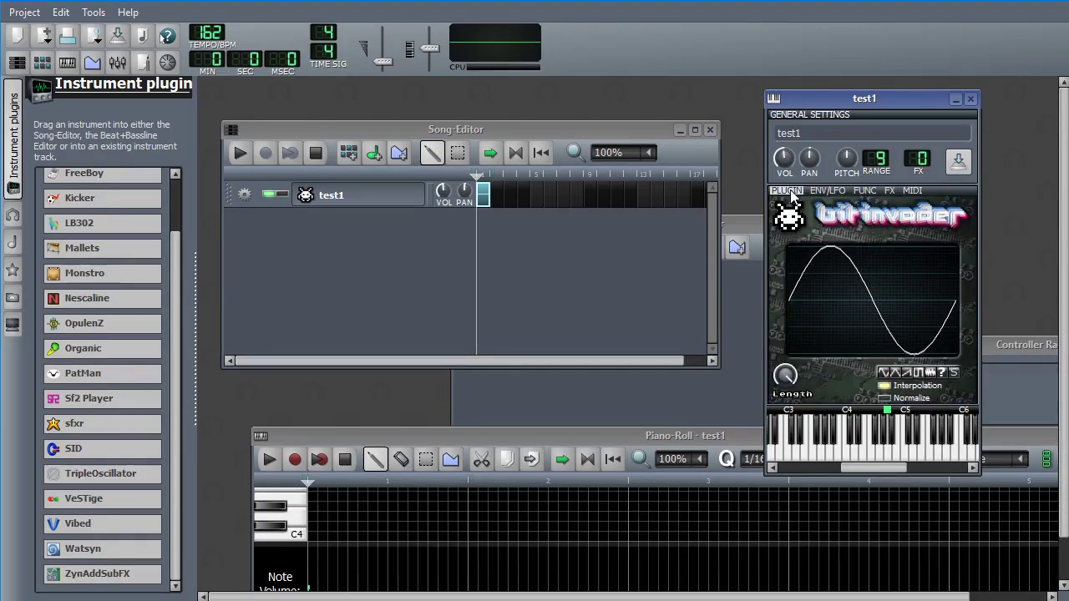
Draw over the BitInvader sine waveform by hand with a lower hump and a flat trough, and replace it with the square wave
mouse_move(792, 294)
left_mouse_down()
mouse_move(846, 315)
mouse_move(901, 344)
mouse_move(930, 339)
left_mouse_up()
left_click(819, 191)
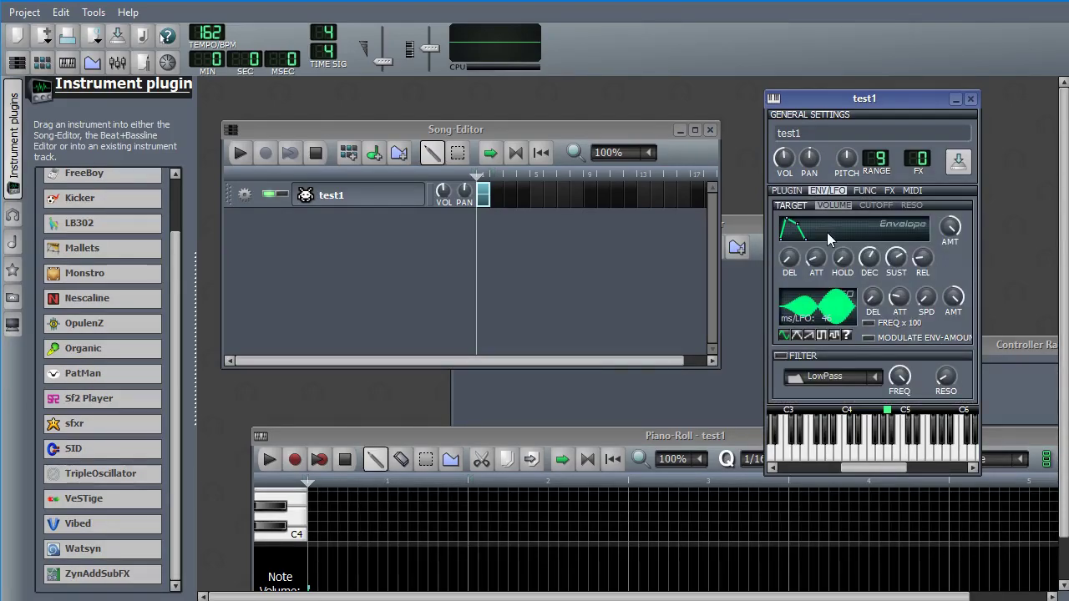
left_click(785, 191)
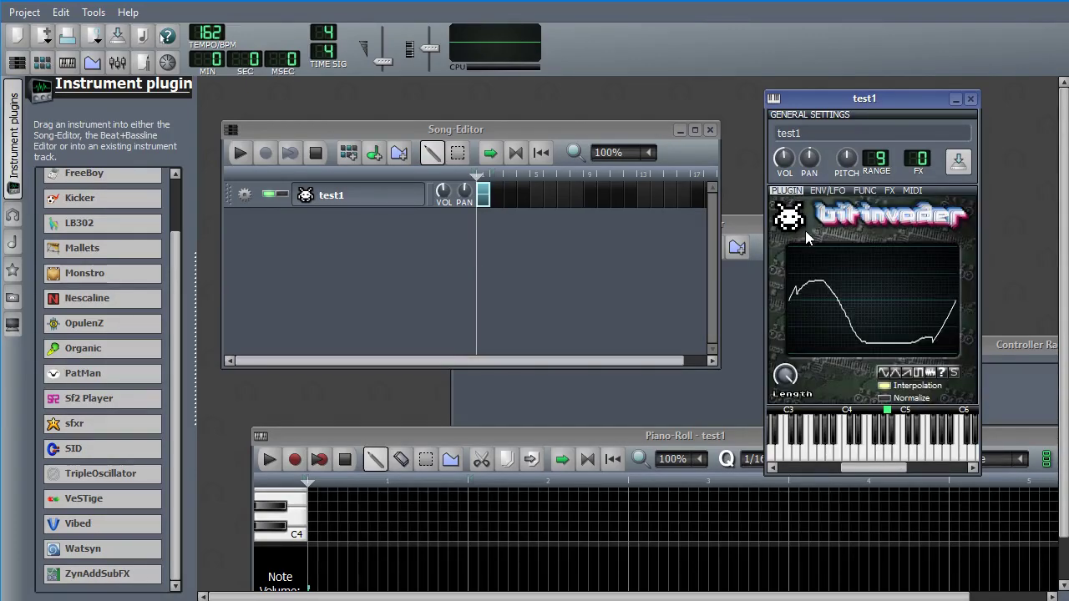
left_click(918, 372)
Reshape the volume envelope with a longer attack and hold, a shorter decay and a lower sustain, and readjust the volume LFO
left_click(826, 191)
left_click_drag(816, 265, 816, 233)
left_click_drag(847, 262, 871, 309)
left_click_drag(902, 261, 902, 297)
mouse_move(922, 261)
left_mouse_down()
mouse_move(922, 301)
mouse_move(925, 279)
left_mouse_up()
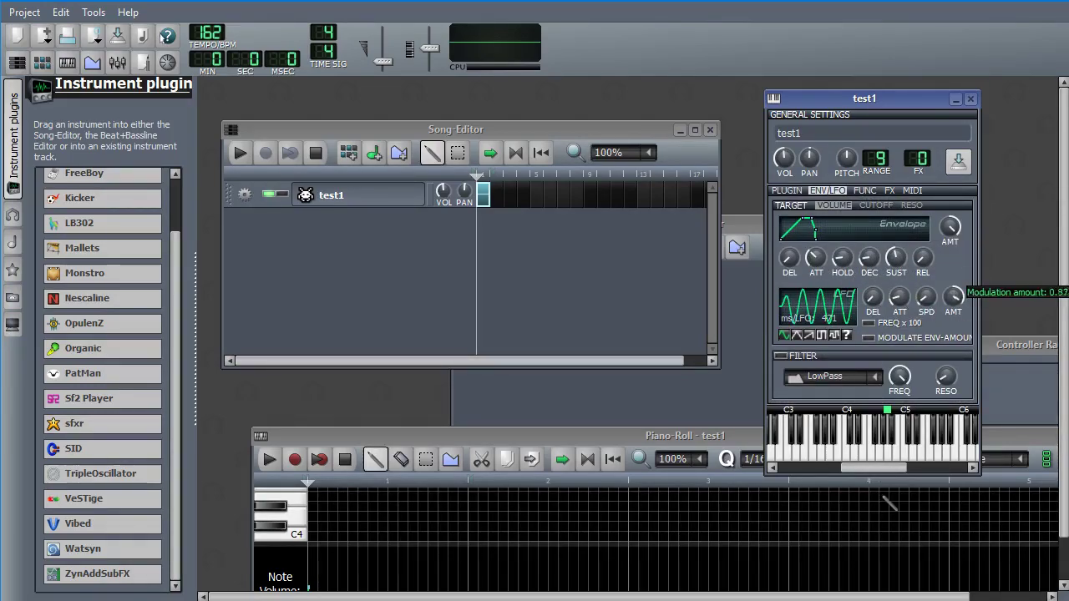
Switch the volume LFO's shape to triangle and play several notes between C4 and C5
left_click(796, 335)
left_click(888, 456)
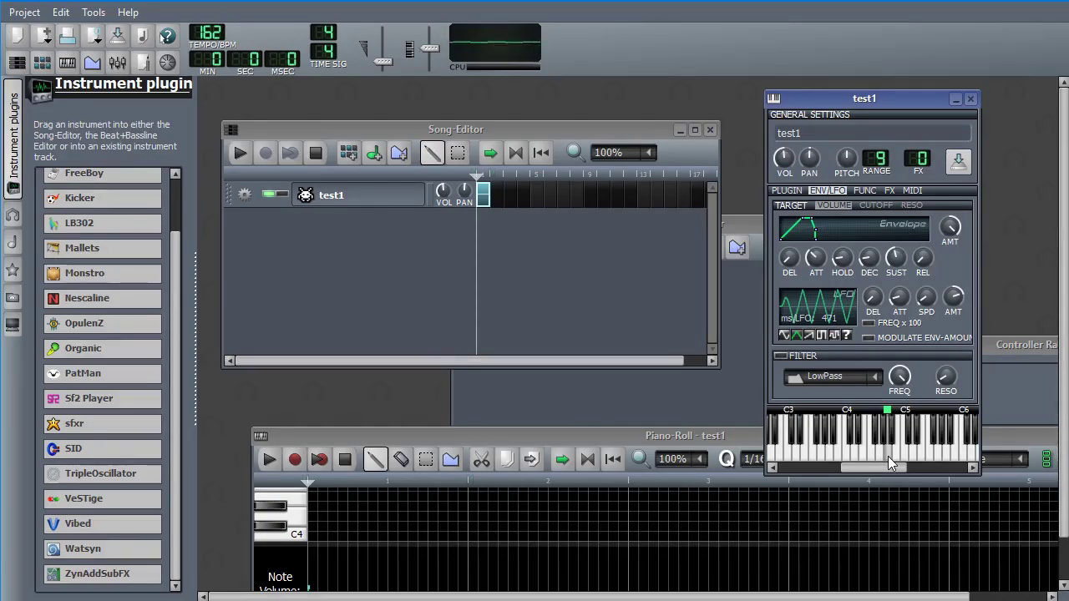
left_click(866, 456)
left_click(866, 455)
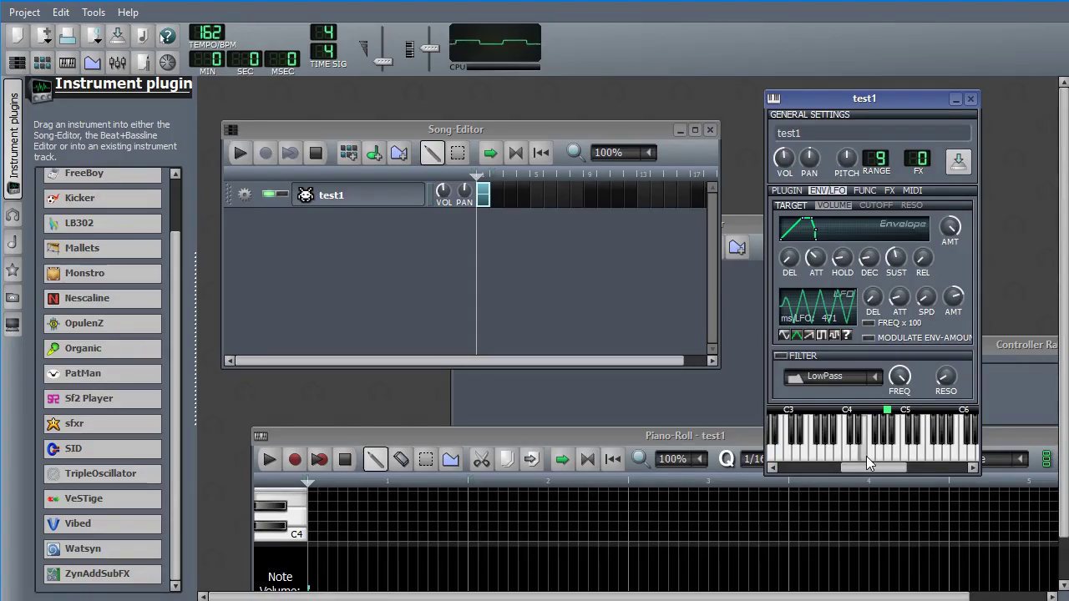
left_click(845, 453)
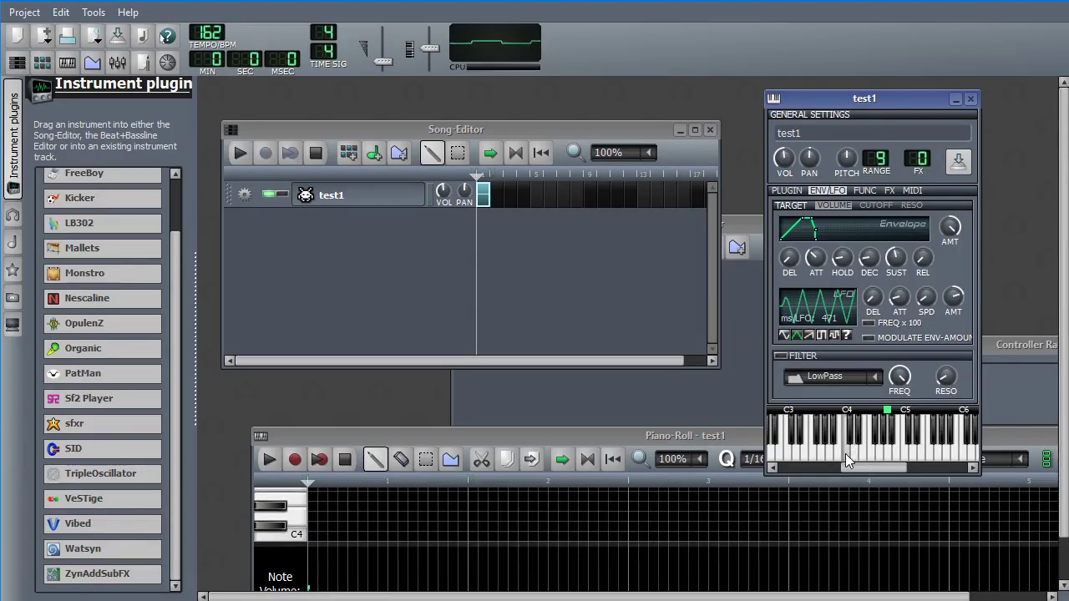